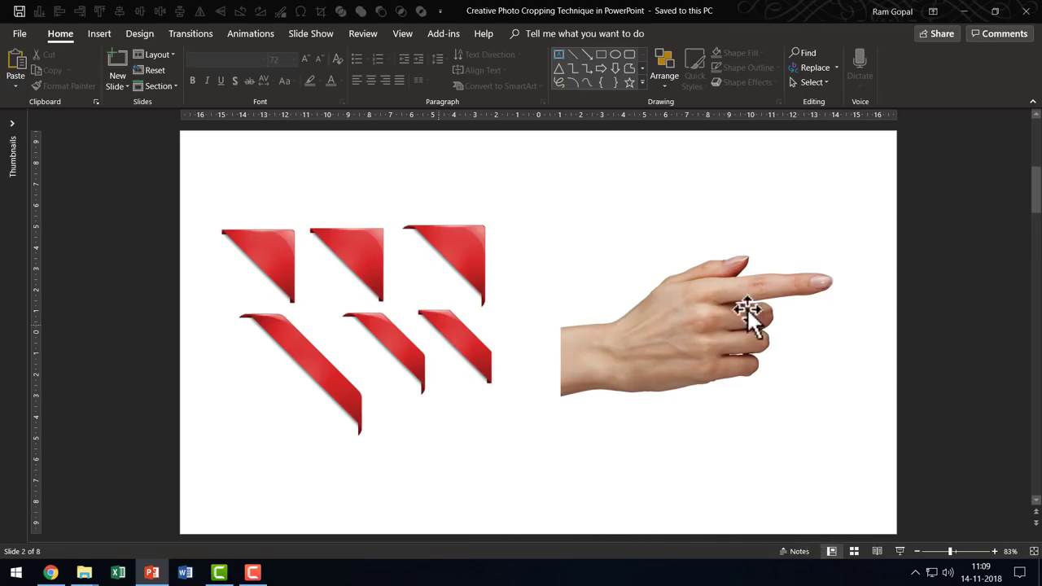
Step: Place an enlarged copy of the red ribbon picture from slide 2 on slide 3
{"action": "left_click", "coordinate": [403, 326]}
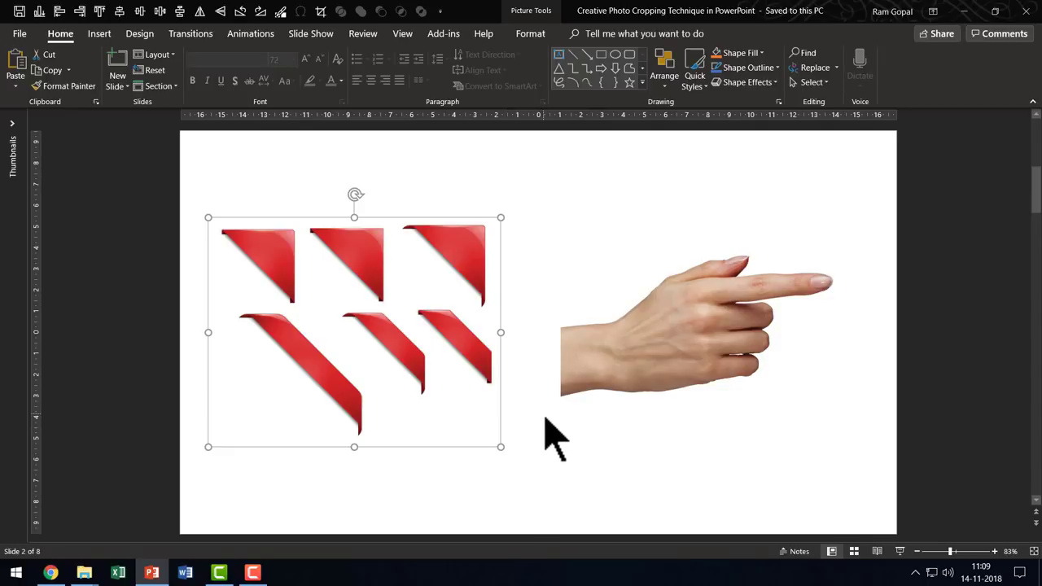
{"action": "scroll", "coordinate": [545, 437], "scroll_direction": "down", "scroll_amount": 1}
{"action": "left_click", "coordinate": [545, 344]}
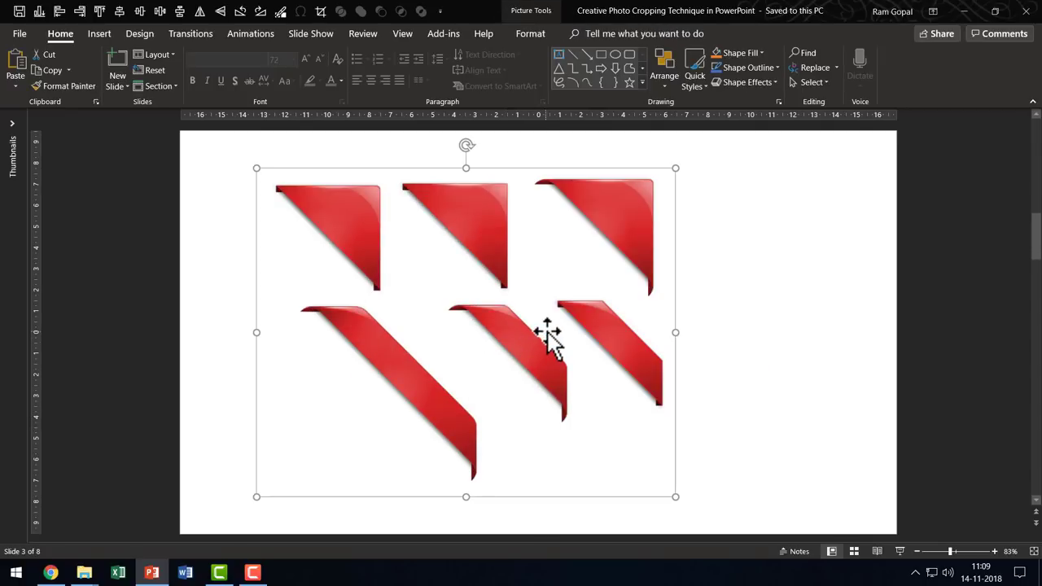
Step: Try to crop the unrotated ribbon picture around the long diagonal ribbon, to 9.05 cm high and 10.5 cm wide
{"action": "left_click", "coordinate": [530, 33]}
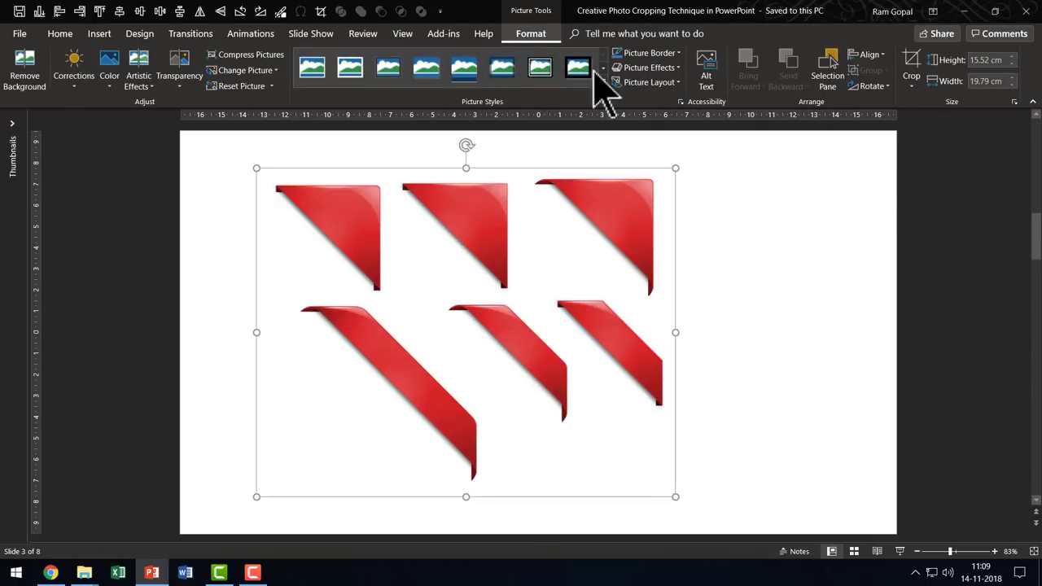
{"action": "left_click", "coordinate": [918, 79]}
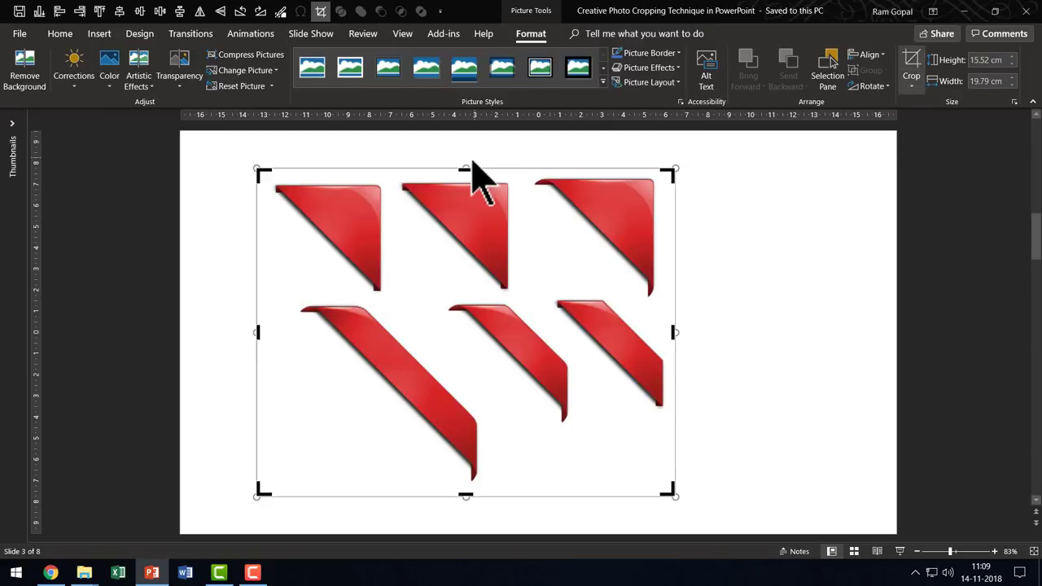
{"action": "left_click_drag", "start_coordinate": [466, 166], "coordinate": [472, 308]}
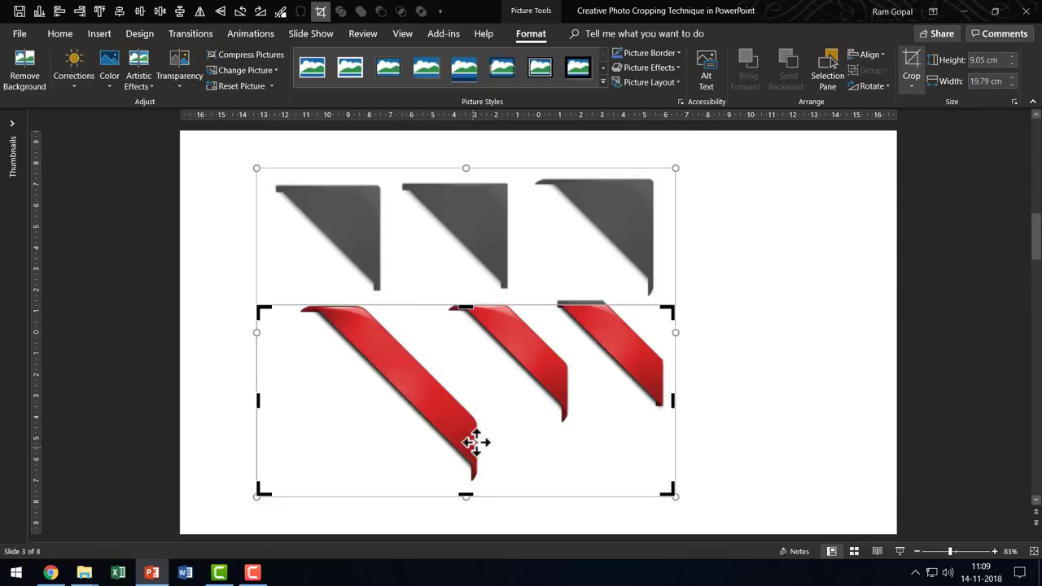
{"action": "left_click_drag", "start_coordinate": [671, 401], "coordinate": [478, 417]}
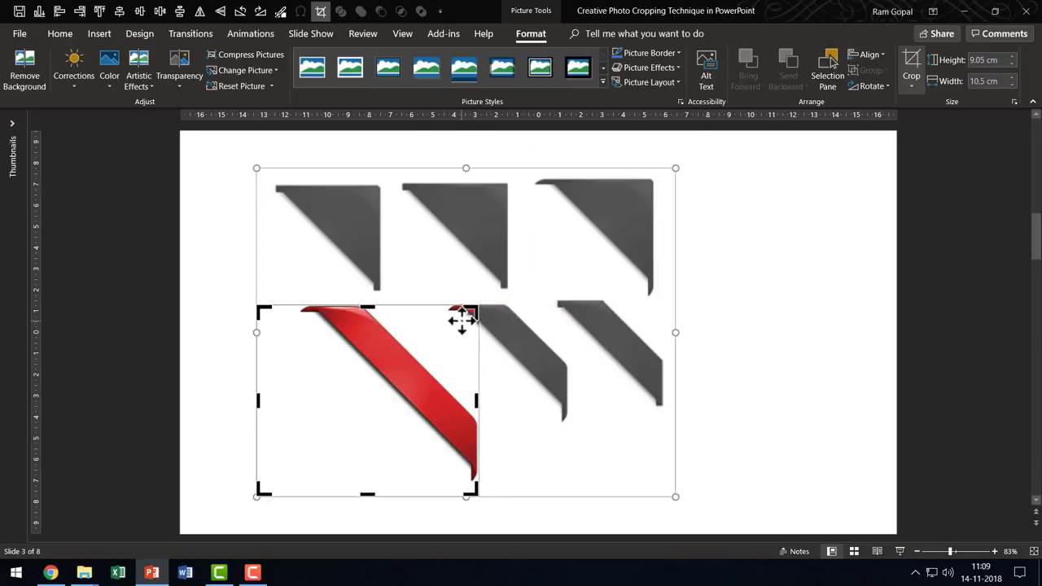
{"action": "left_click", "coordinate": [721, 353]}
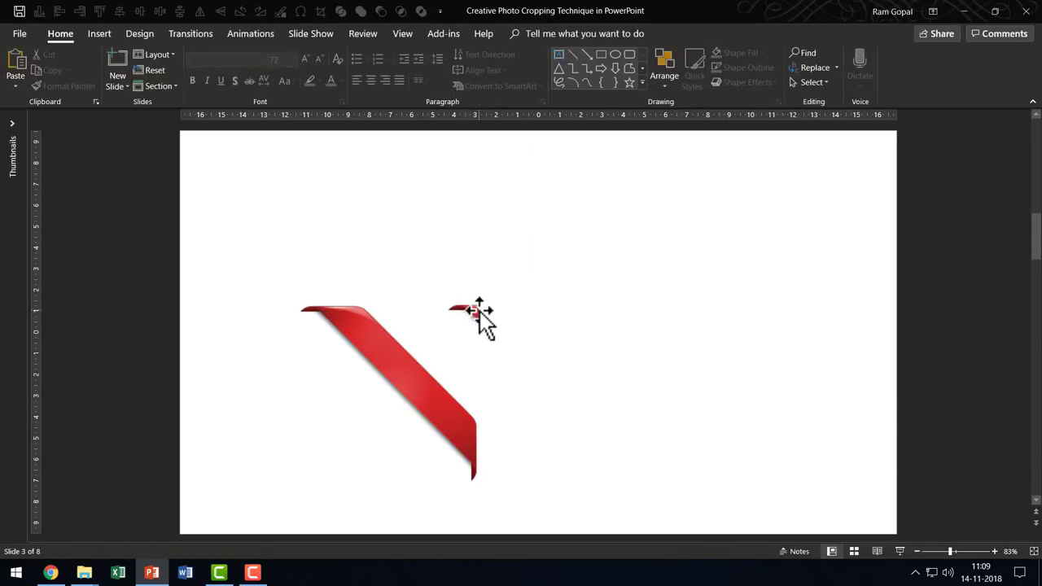
{"action": "left_click", "coordinate": [465, 356]}
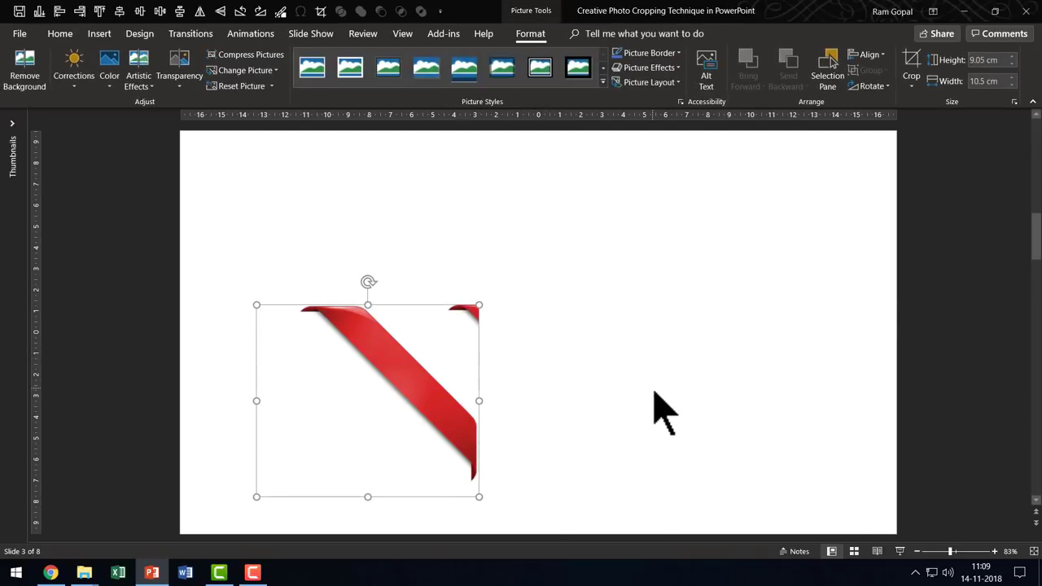
{"action": "left_click", "coordinate": [791, 390]}
Step: Rotate the ribbon picture until the long ribbon lies horizontal and crop it around that ribbon, to about 9.39 by 10.8 cm
{"action": "left_click", "coordinate": [524, 266]}
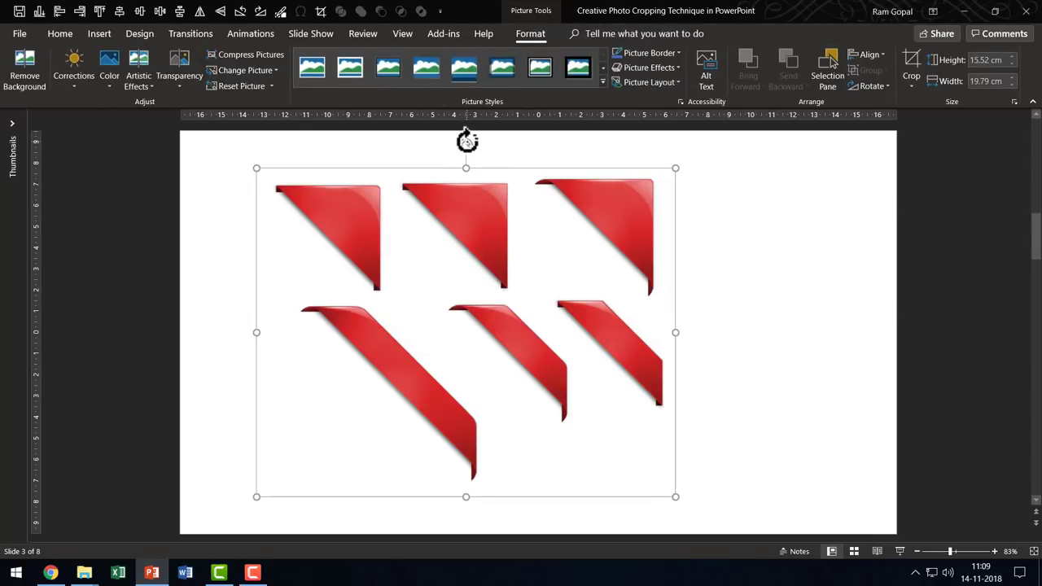
{"action": "left_click_drag", "start_coordinate": [466, 143], "coordinate": [366, 230]}
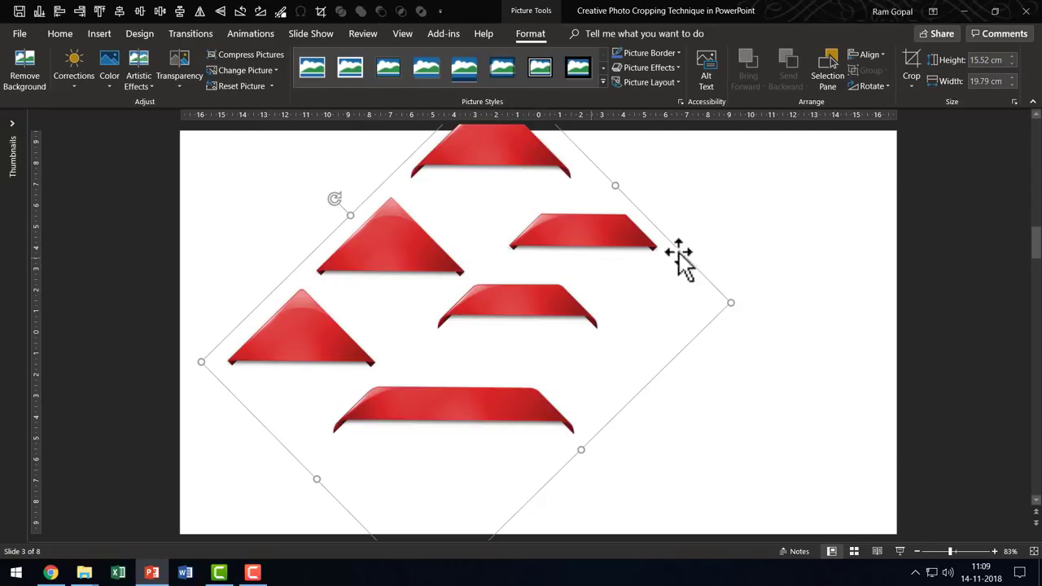
{"action": "left_click", "coordinate": [916, 68]}
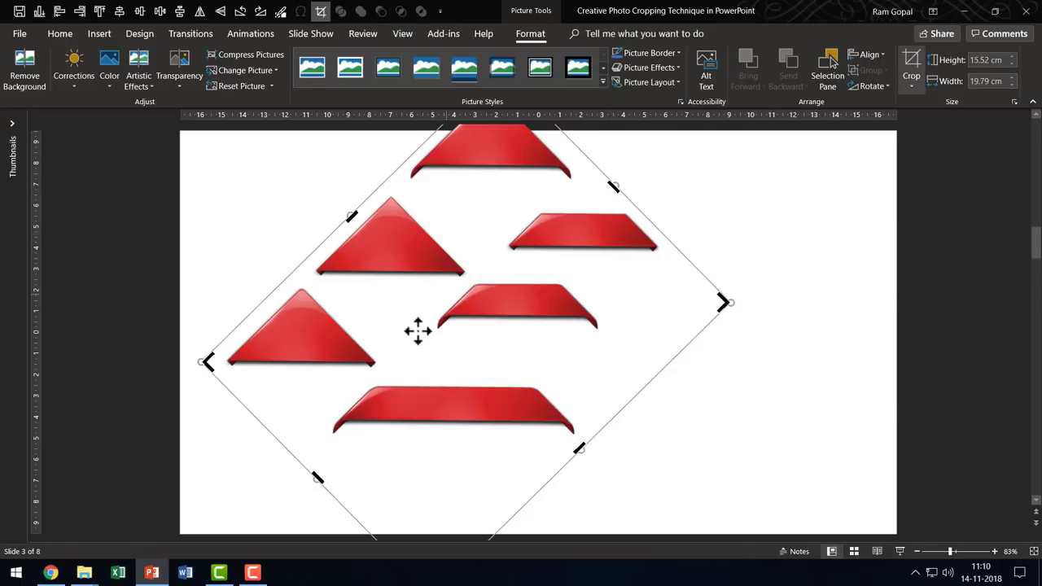
{"action": "scroll", "coordinate": [814, 309], "scroll_direction": "up", "scroll_amount": 1}
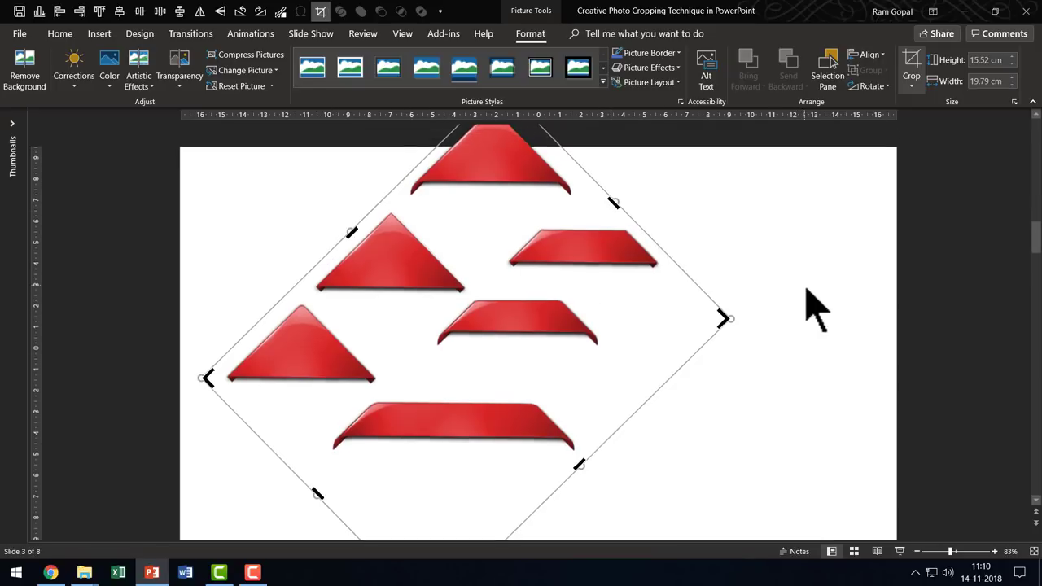
{"action": "scroll", "coordinate": [815, 309], "scroll_direction": "up", "scroll_amount": 3}
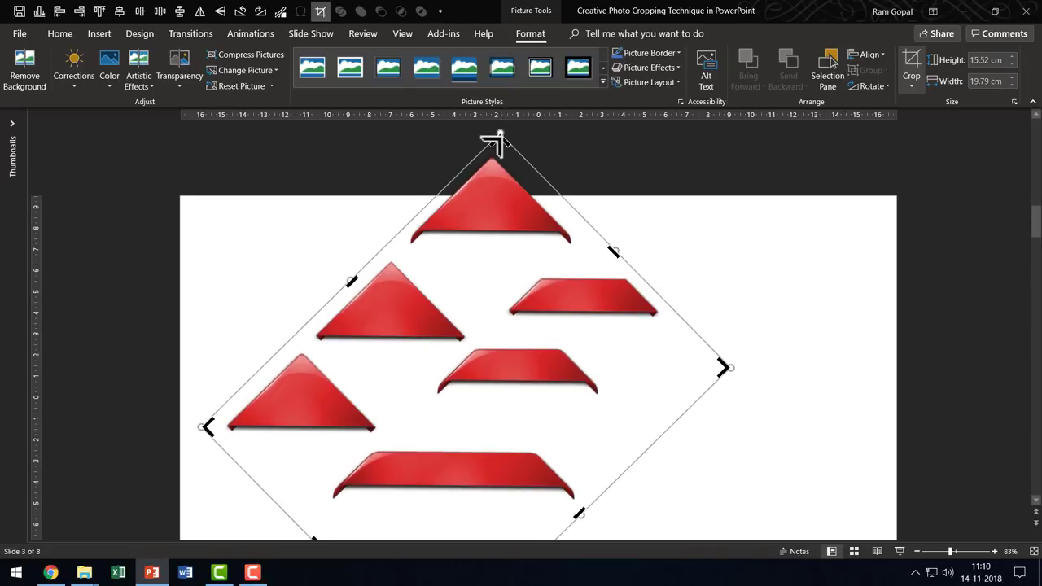
{"action": "left_click_drag", "start_coordinate": [499, 142], "coordinate": [457, 358]}
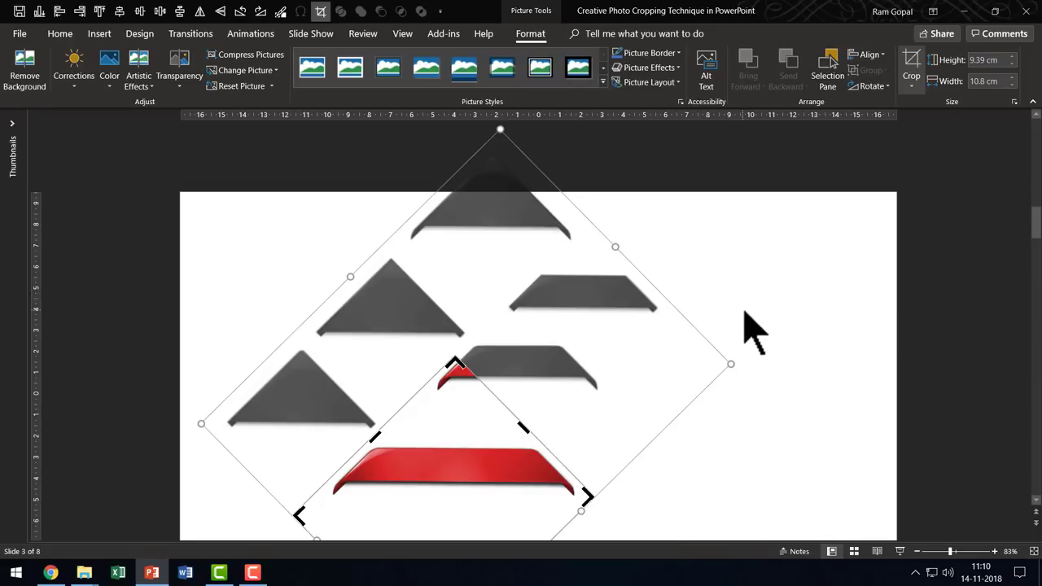
{"action": "left_click", "coordinate": [729, 334]}
Step: Copy the pointing hand picture from slide 2 and paste it onto slide 3
{"action": "left_click", "coordinate": [542, 415]}
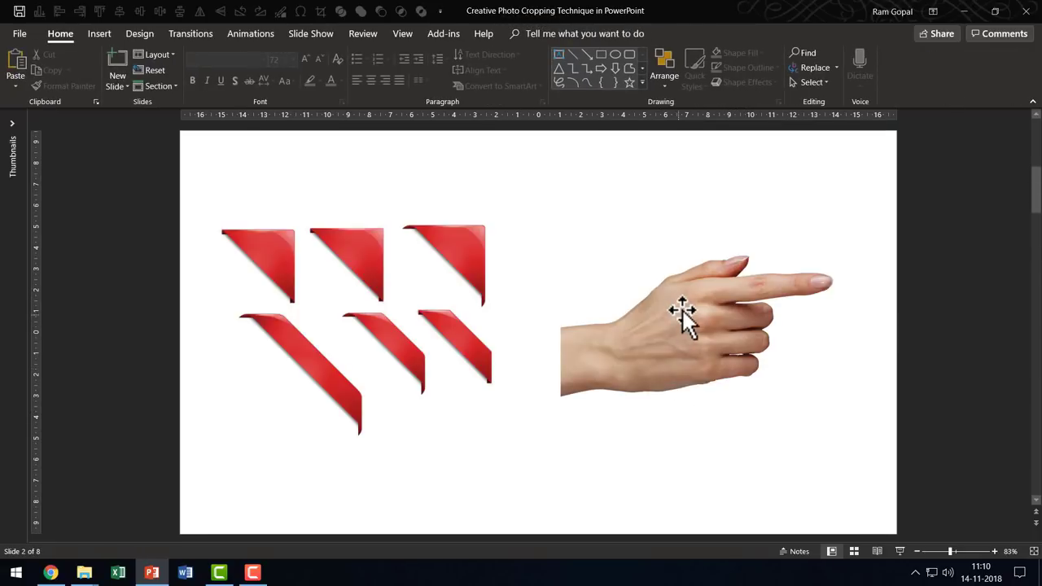
{"action": "left_click", "coordinate": [682, 307]}
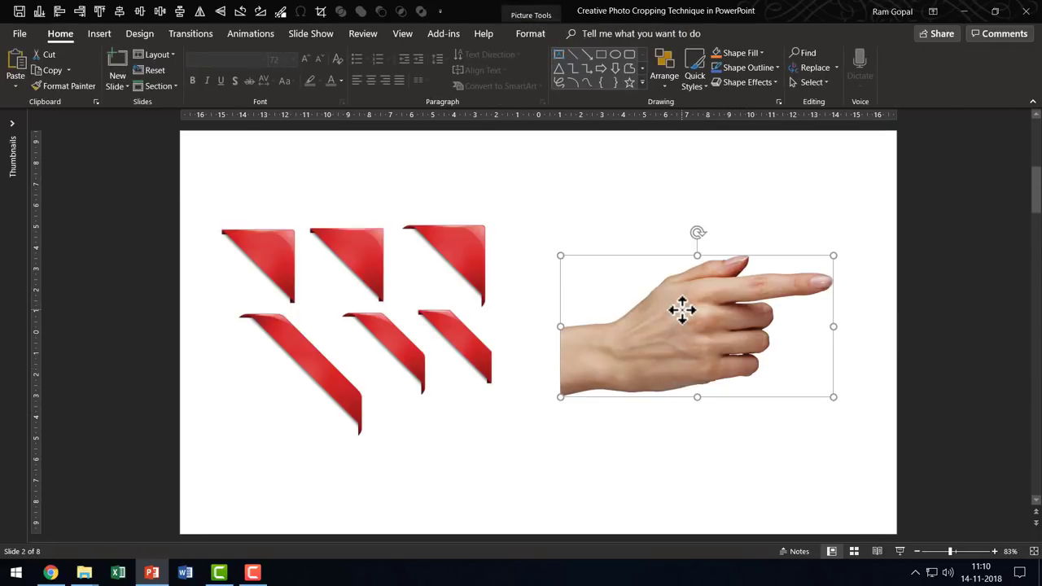
{"action": "right_click", "coordinate": [681, 313]}
{"action": "left_click", "coordinate": [594, 326]}
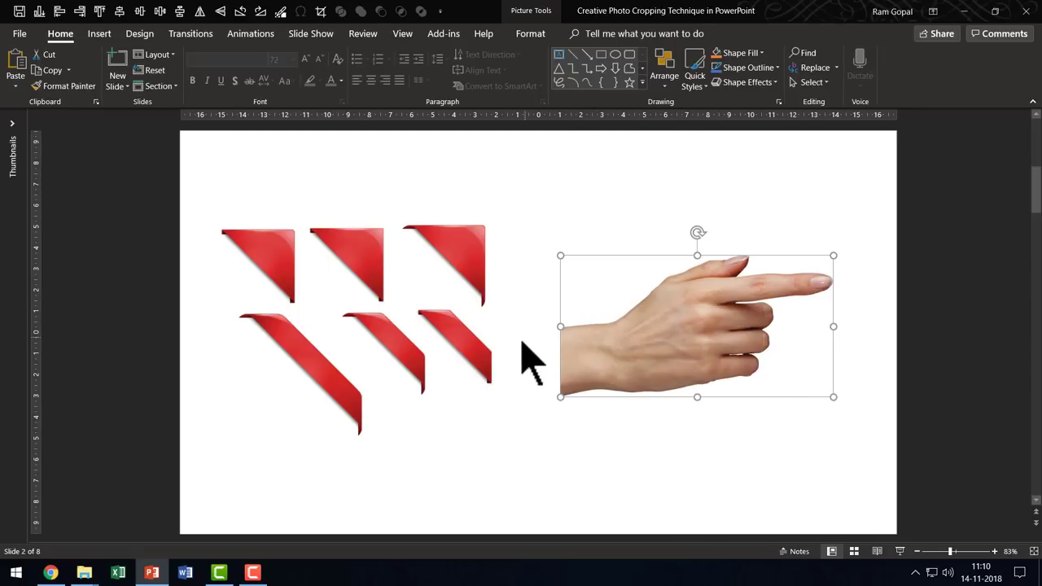
{"action": "scroll", "coordinate": [531, 355], "scroll_direction": "down", "scroll_amount": 1}
{"action": "right_click", "coordinate": [648, 344]}
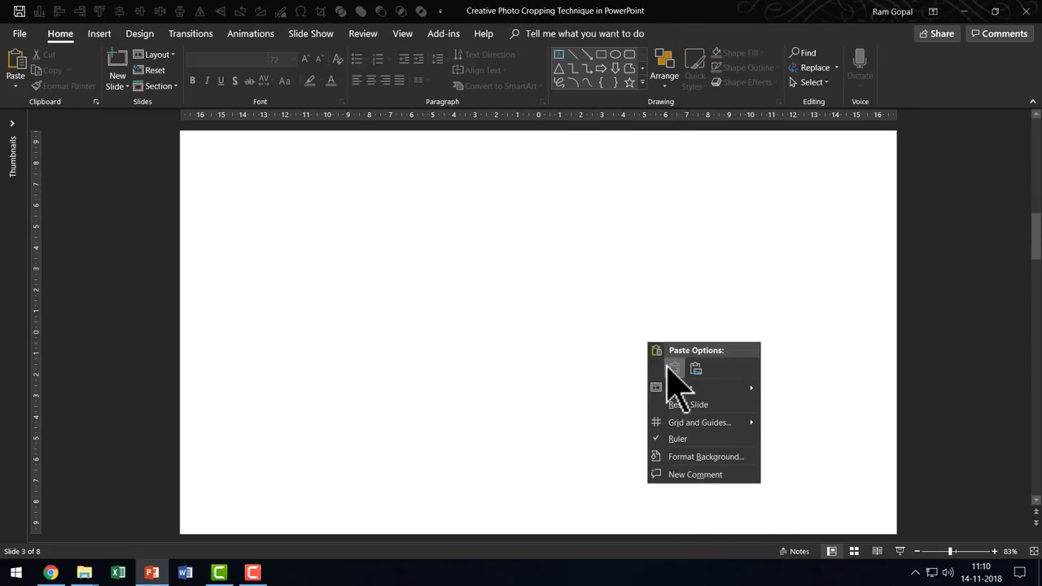
{"action": "left_click", "coordinate": [673, 369]}
Step: Rotate the hand picture about 135° counterclockwise and move it to the slide's lower-right corner, pointing up and inward
{"action": "key", "text": "alt+Left"}
{"action": "key", "text": "alt+Left"}
{"action": "key", "text": "alt+Left"}
{"action": "key", "text": "alt+Left"}
{"action": "key", "text": "alt+Left"}
{"action": "key", "text": "alt+Left"}
{"action": "key", "text": "alt+Left"}
{"action": "key", "text": "alt+Left"}
{"action": "key", "text": "alt+Left"}
{"action": "left_click_drag", "start_coordinate": [728, 332], "coordinate": [816, 470]}
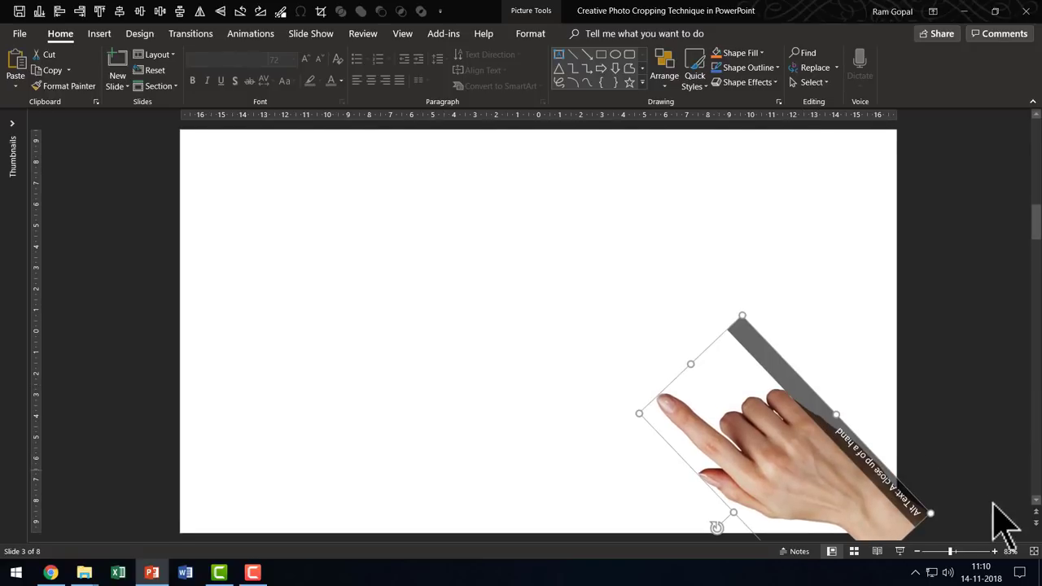
Step: Shift the hand picture slightly outward so that its wrist extends past the slide's right edge
{"action": "left_click", "coordinate": [919, 551]}
{"action": "left_click", "coordinate": [918, 551]}
{"action": "left_click", "coordinate": [918, 551]}
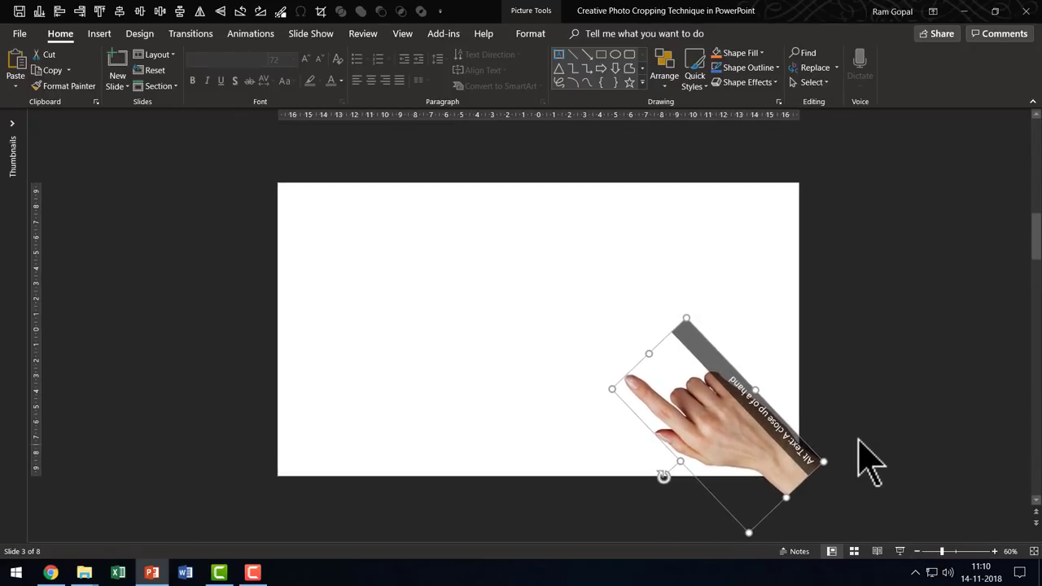
{"action": "left_click", "coordinate": [861, 458]}
{"action": "left_click", "coordinate": [800, 471]}
{"action": "left_click_drag", "start_coordinate": [801, 472], "coordinate": [807, 473]}
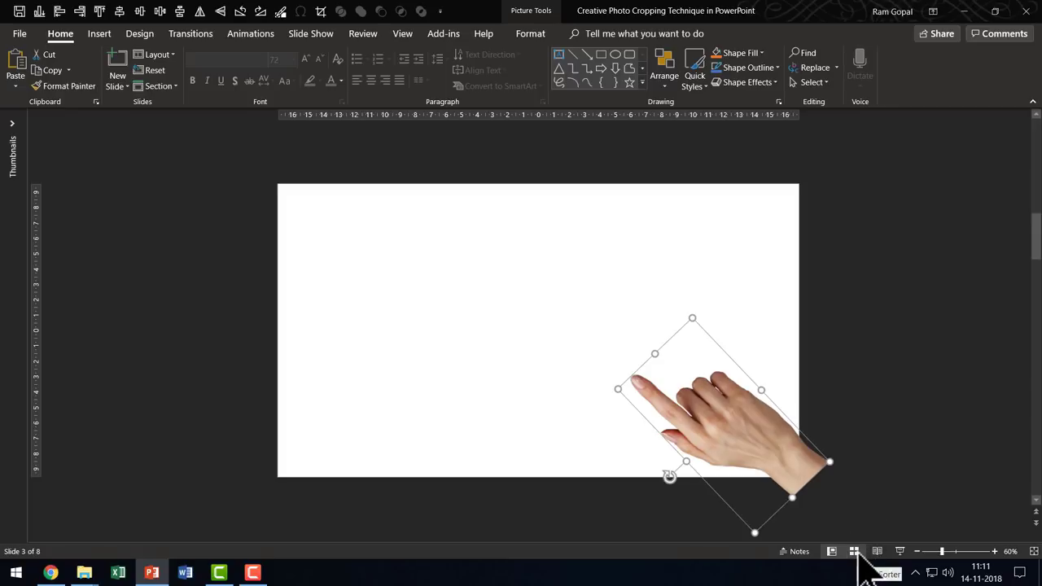
Step: Paste the copied "Interactive Pockets" example slide after slide 3
{"action": "key", "text": "ctrl+v"}
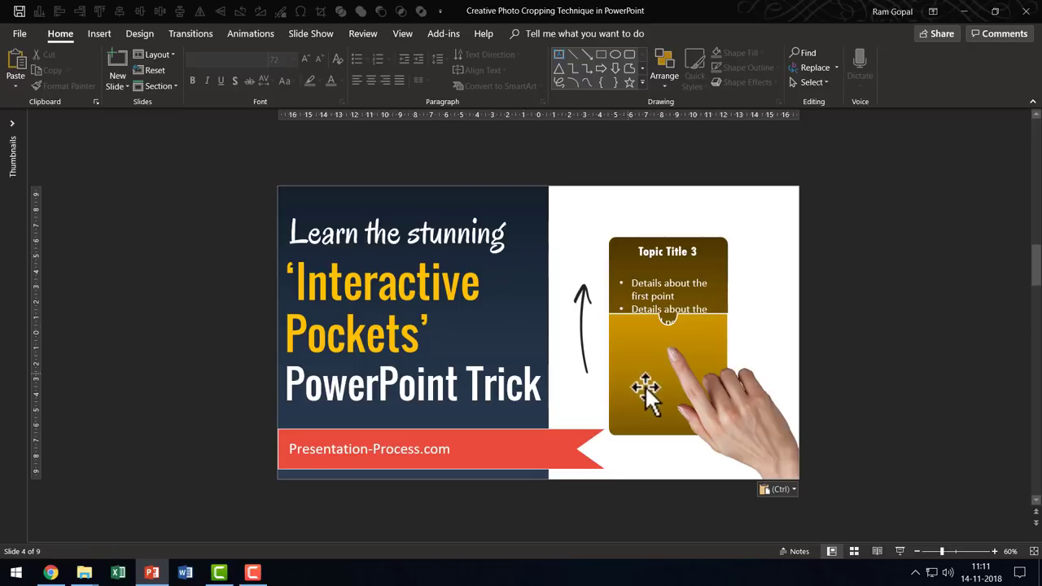
Step: Move the cropped hand picture off the gold pocket card on slide 4 and undo the move
{"action": "left_click", "coordinate": [735, 427]}
{"action": "left_click_drag", "start_coordinate": [741, 422], "coordinate": [800, 351]}
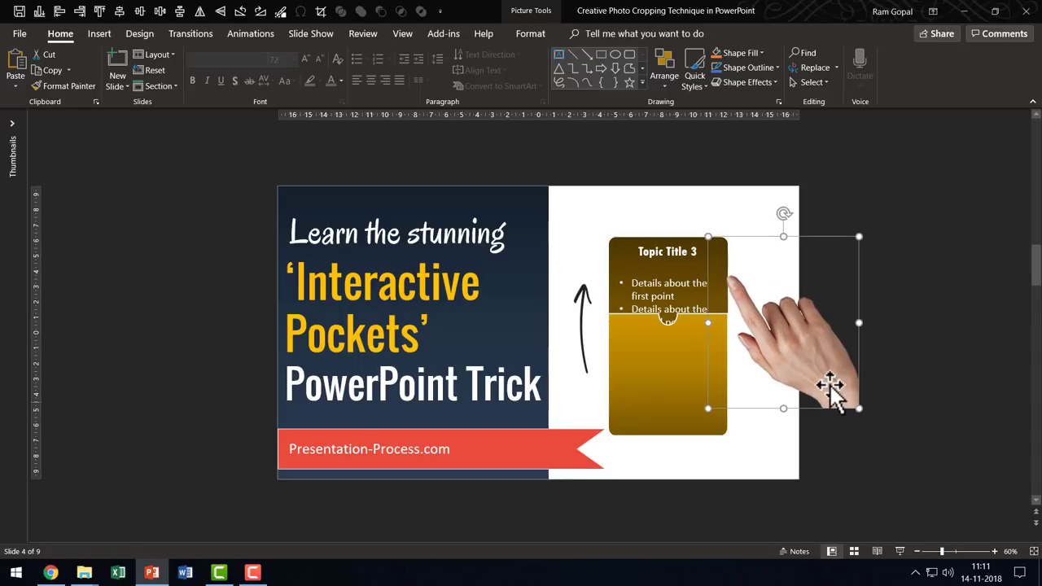
{"action": "key", "text": "ctrl+z"}
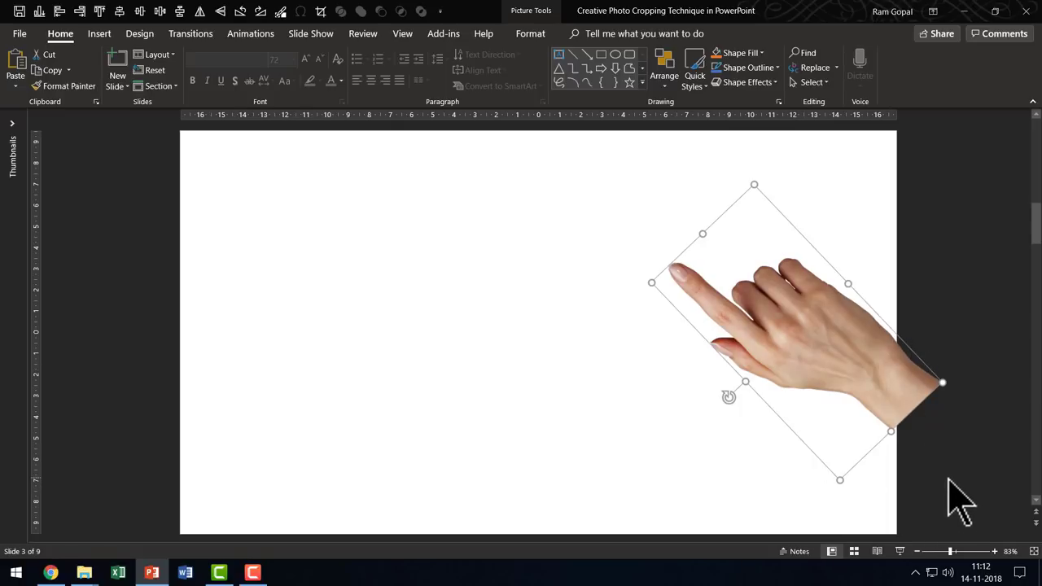
{"action": "left_click", "coordinate": [923, 431]}
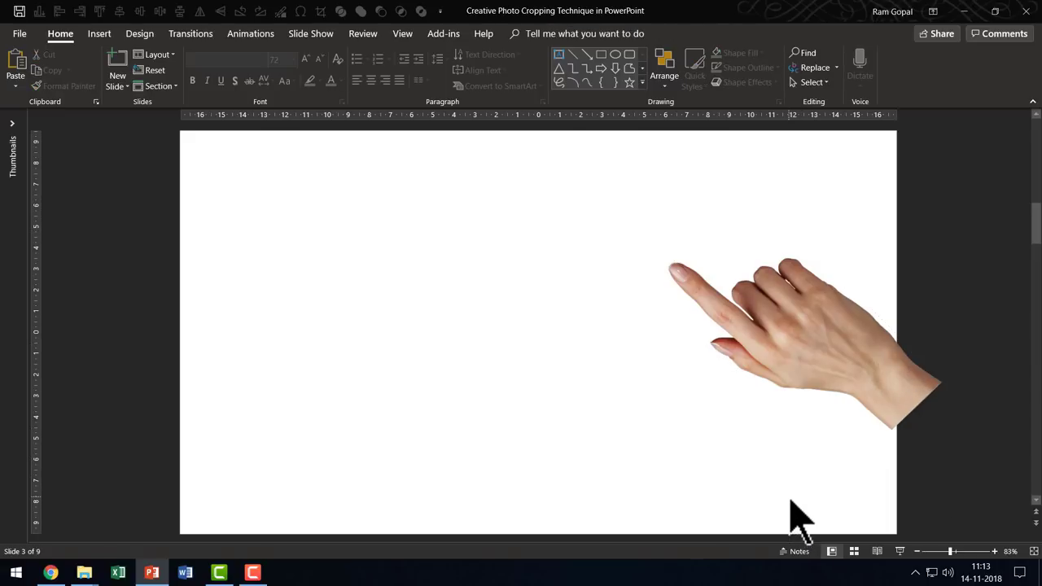
{"action": "scroll", "coordinate": [813, 345], "scroll_direction": "down", "scroll_amount": 1}
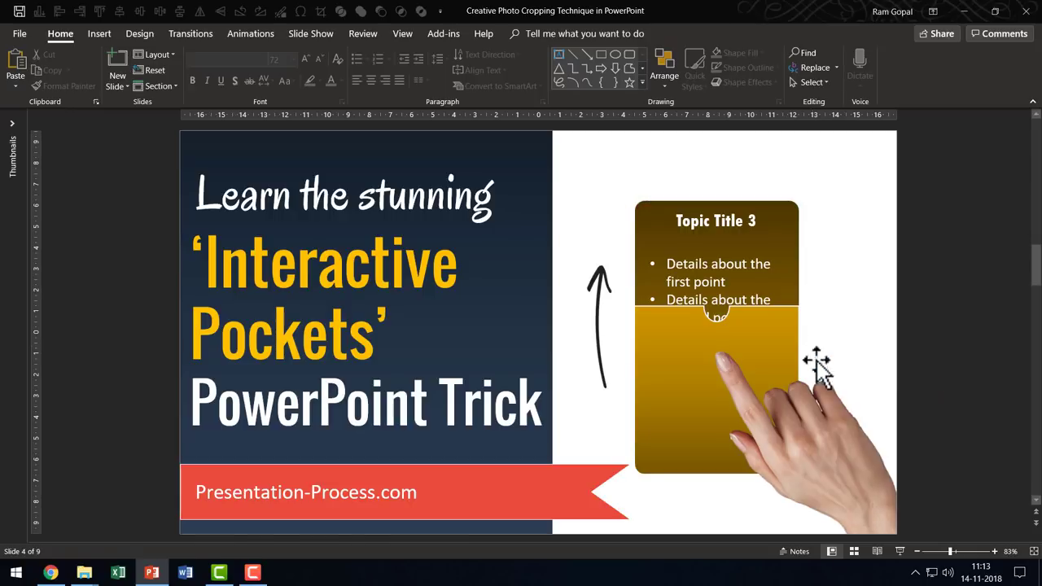
{"action": "scroll", "coordinate": [849, 465], "scroll_direction": "up", "scroll_amount": 2}
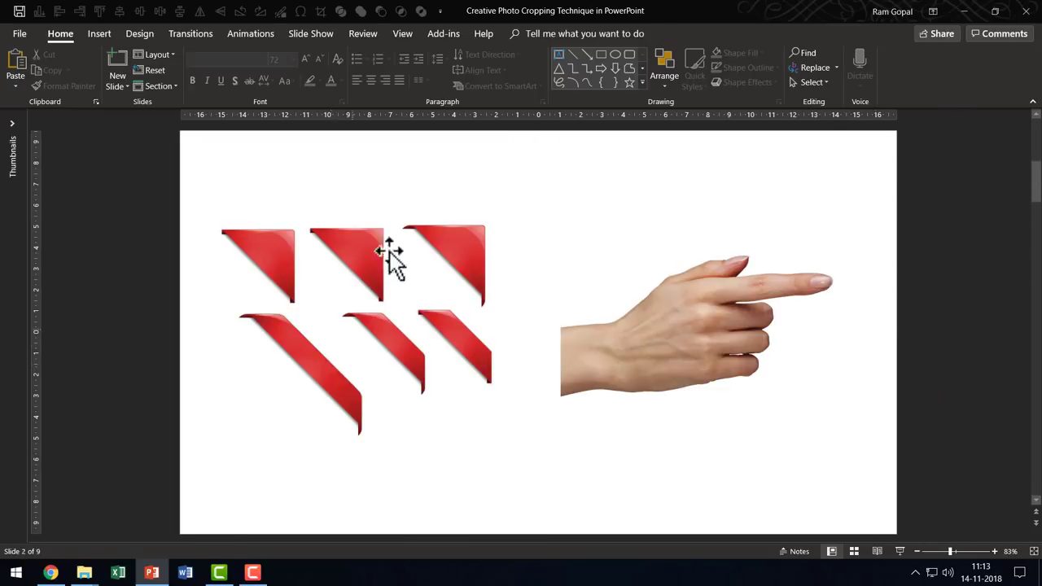
Step: Place a copy of the stage 1 ribbon beside the "4 Stages along the path" title on slide 5 and delete the copy
{"action": "scroll", "coordinate": [745, 411], "scroll_direction": "down", "scroll_amount": 3}
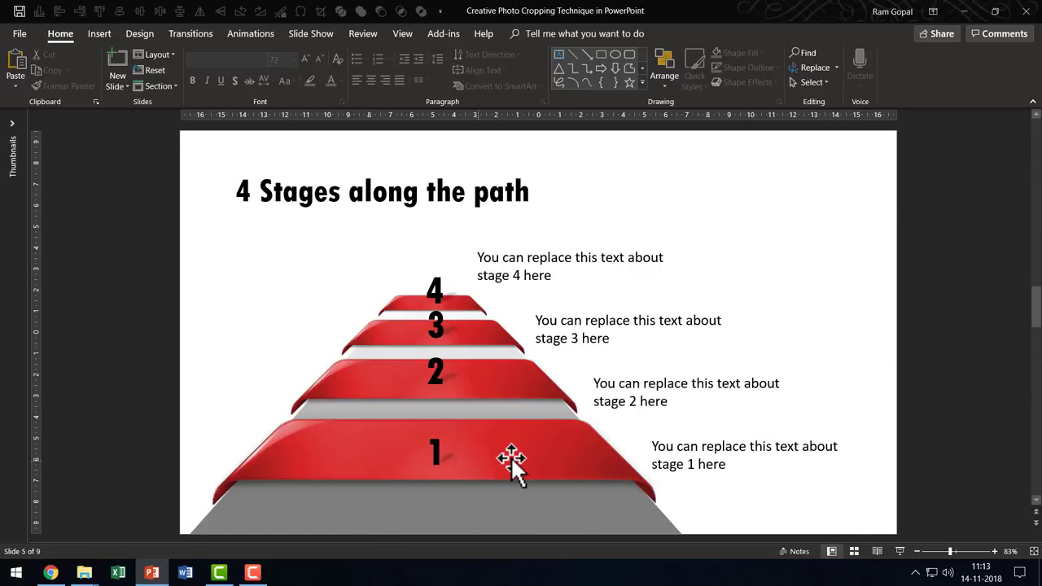
{"action": "left_click", "coordinate": [510, 457]}
{"action": "left_click", "coordinate": [510, 457]}
{"action": "right_click", "coordinate": [494, 455]}
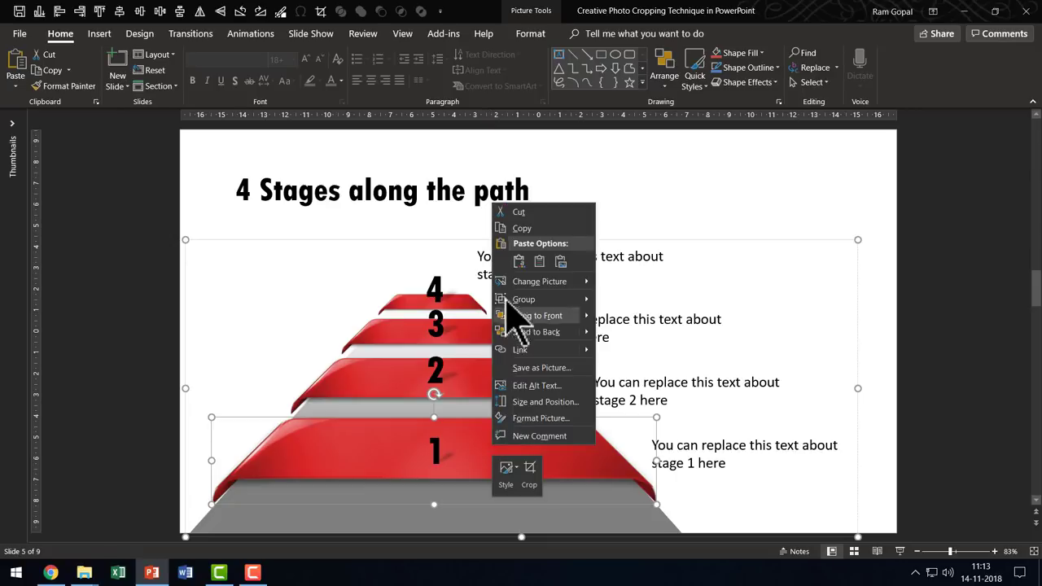
{"action": "left_click", "coordinate": [949, 233]}
{"action": "right_click", "coordinate": [827, 209]}
{"action": "key", "text": "Escape"}
{"action": "left_click", "coordinate": [540, 477]}
{"action": "left_click_drag", "start_coordinate": [540, 477], "coordinate": [811, 195]}
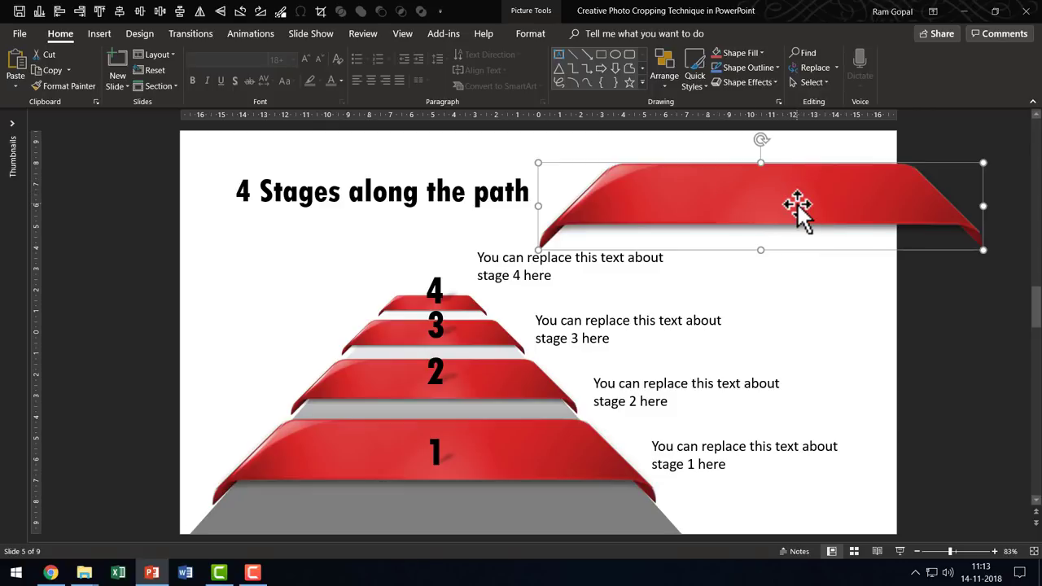
{"action": "key", "text": "Delete"}
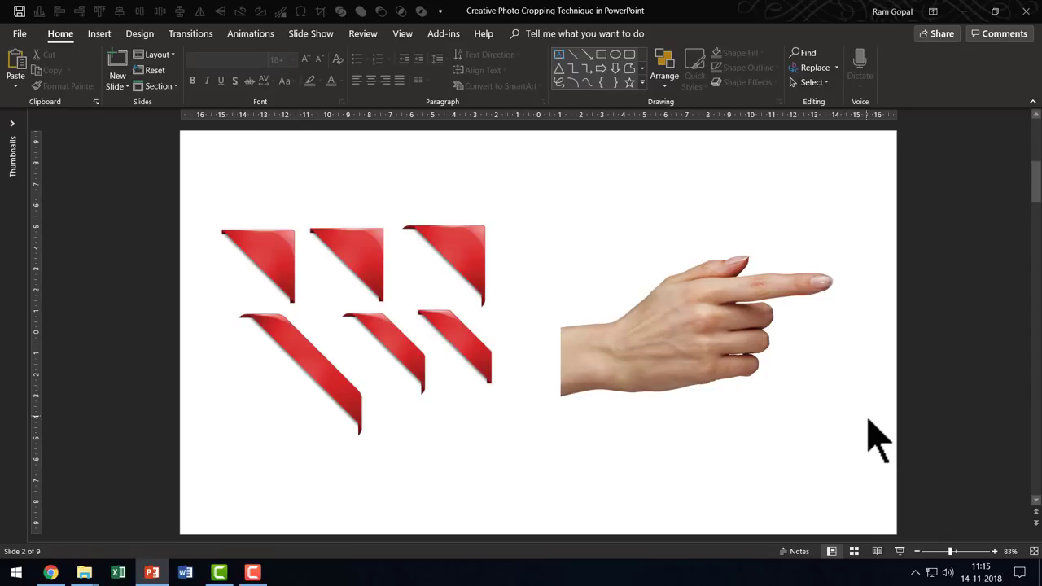
Step: Crop the ribbons picture on slide 3 down to the area around the long diagonal ribbon in its lower-left part
{"action": "scroll", "coordinate": [878, 440], "scroll_direction": "down", "scroll_amount": 1}
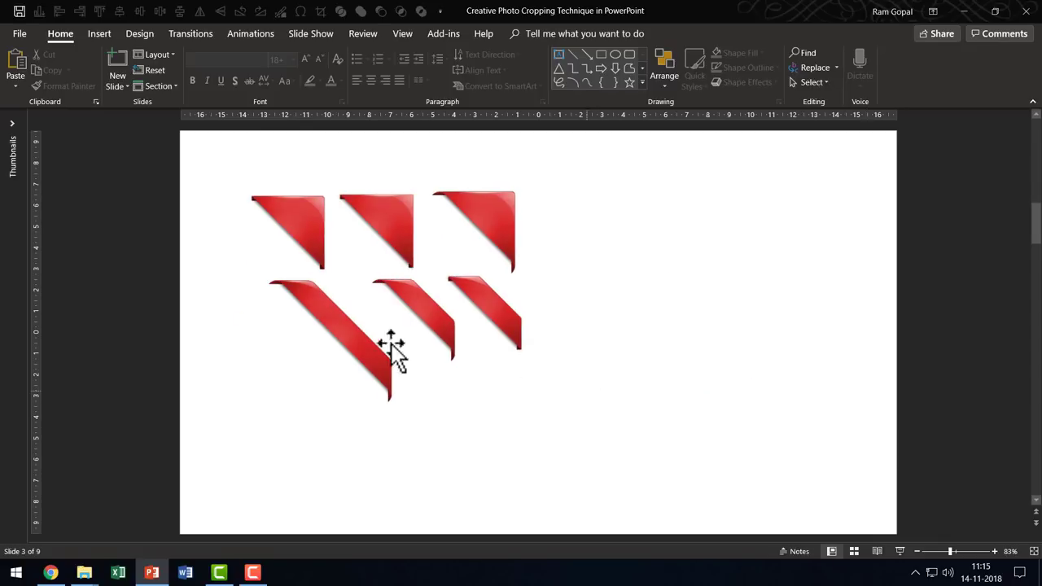
{"action": "left_click", "coordinate": [426, 312]}
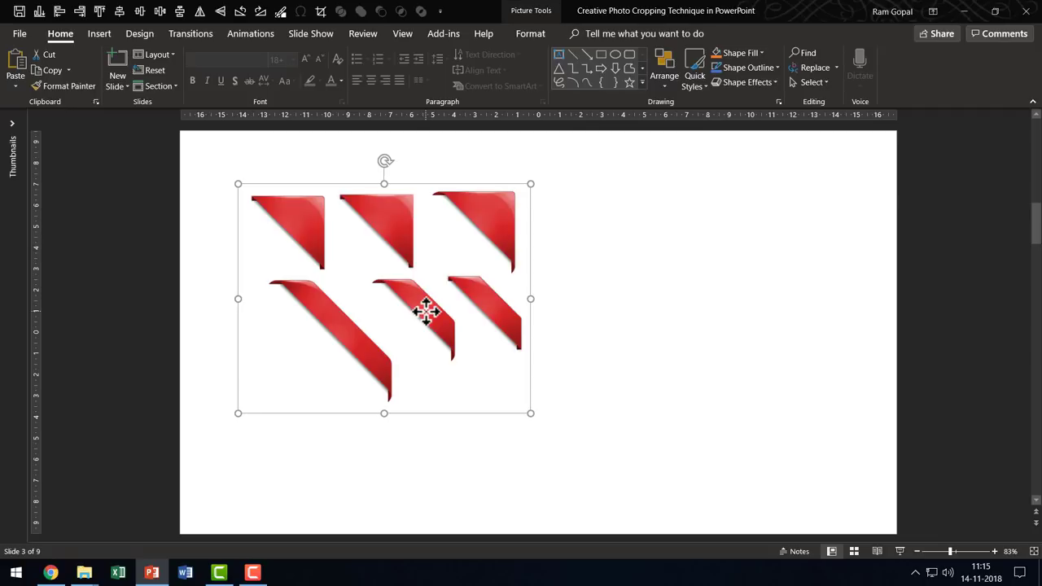
{"action": "left_click", "coordinate": [541, 36]}
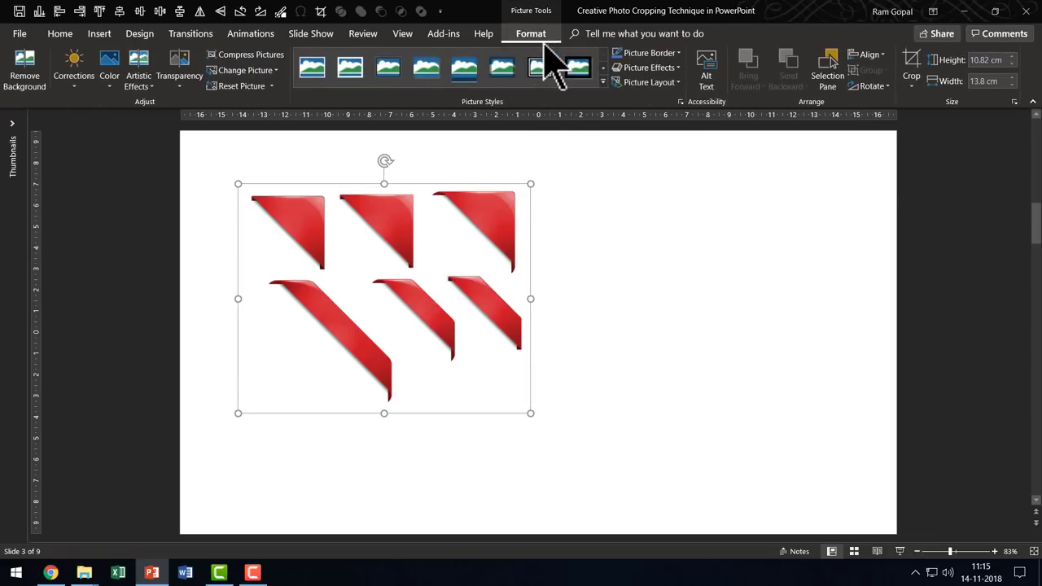
{"action": "left_click", "coordinate": [915, 67]}
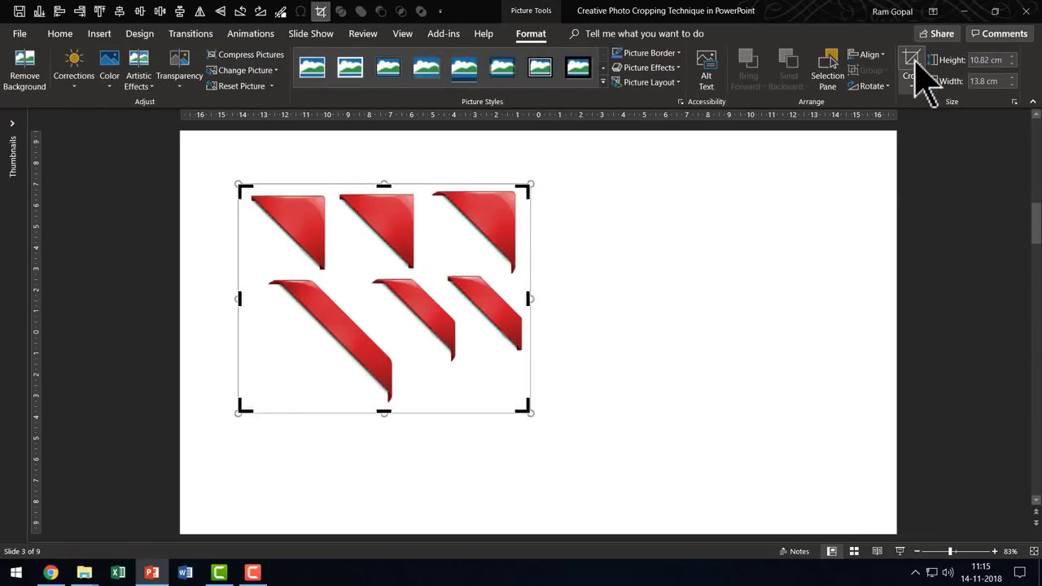
{"action": "left_click_drag", "start_coordinate": [384, 183], "coordinate": [385, 281]}
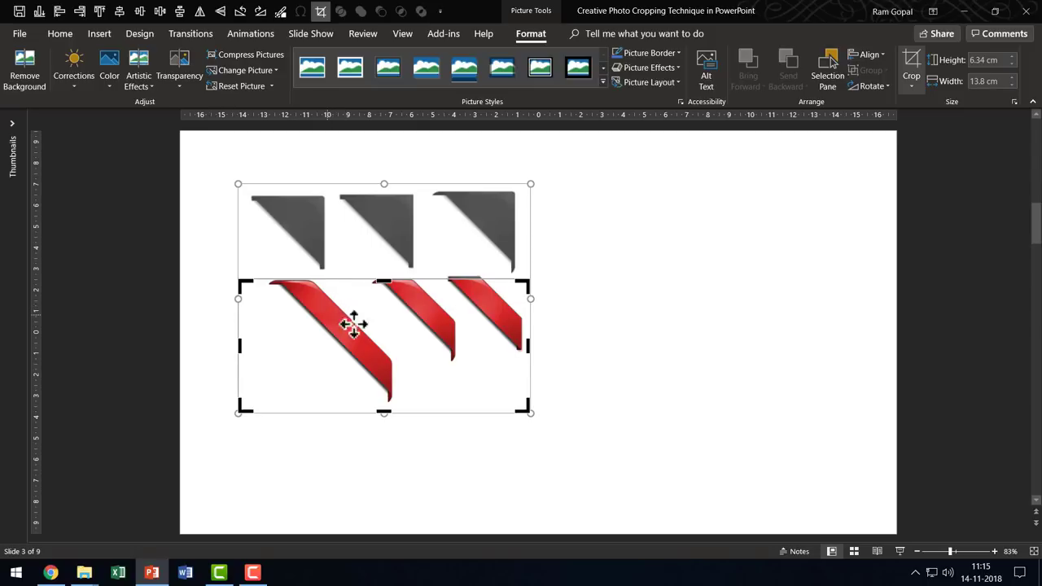
{"action": "left_click_drag", "start_coordinate": [530, 350], "coordinate": [394, 389]}
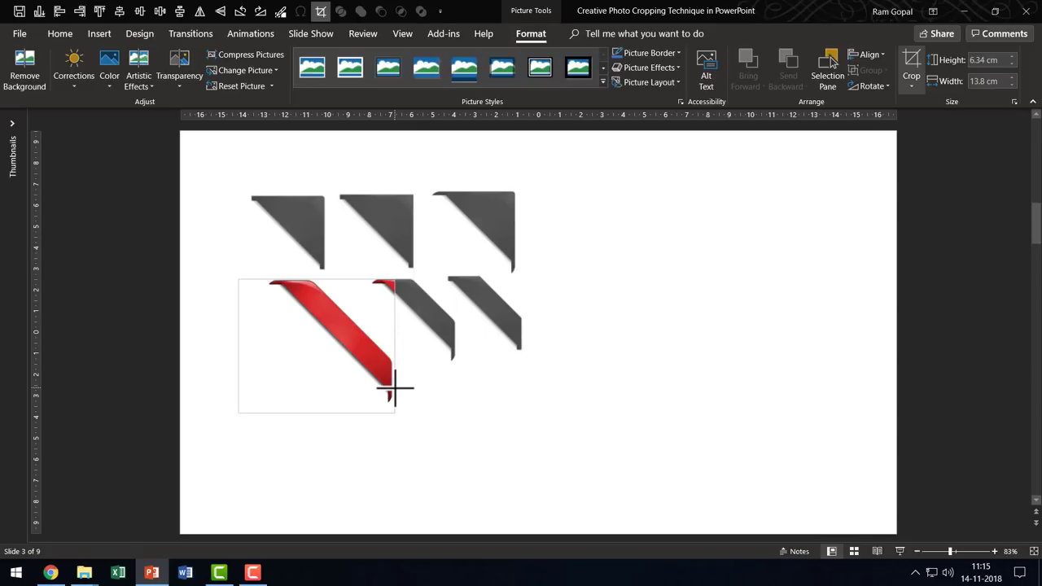
{"action": "left_click_drag", "start_coordinate": [395, 391], "coordinate": [395, 391]}
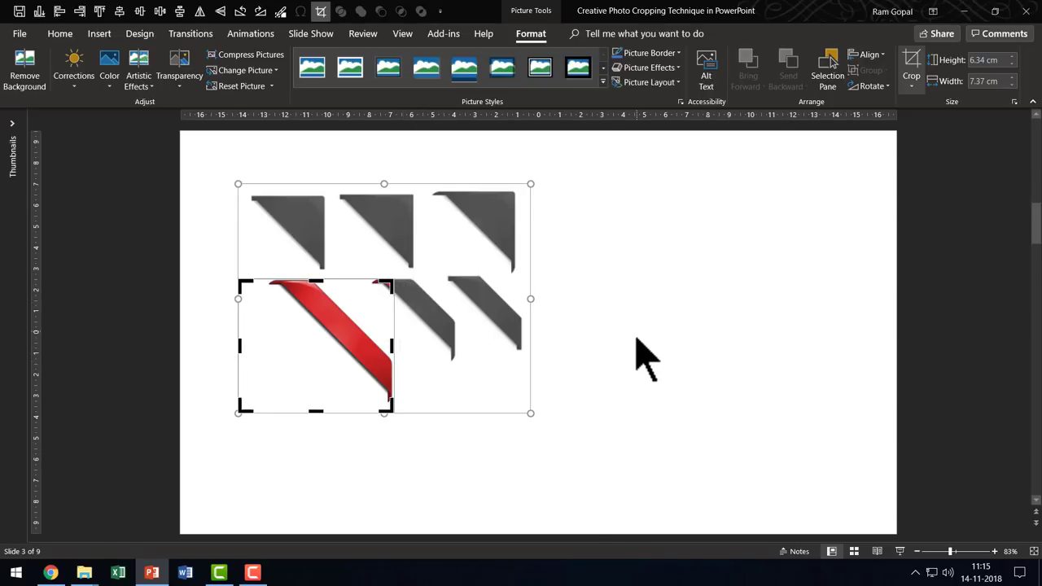
{"action": "left_click", "coordinate": [554, 356]}
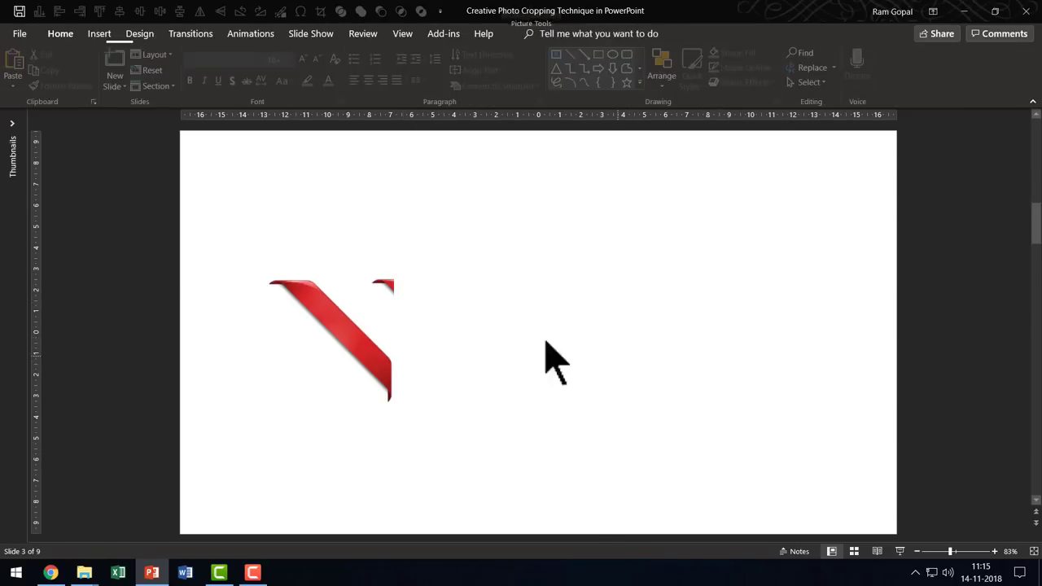
Step: Cut the cropped ribbon from slide 3 and paste it back as a picture
{"action": "left_click", "coordinate": [340, 331]}
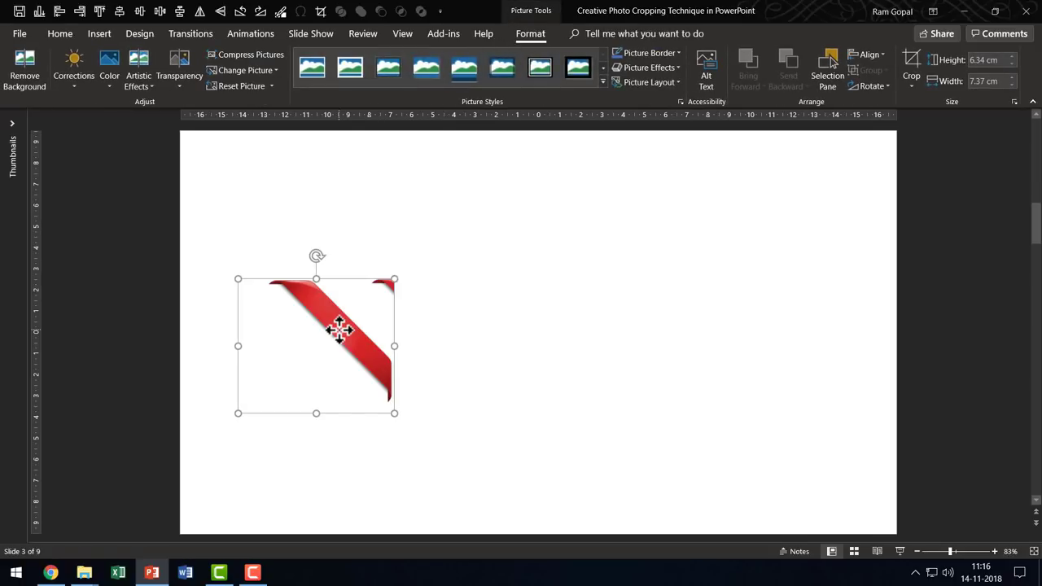
{"action": "right_click", "coordinate": [340, 330]}
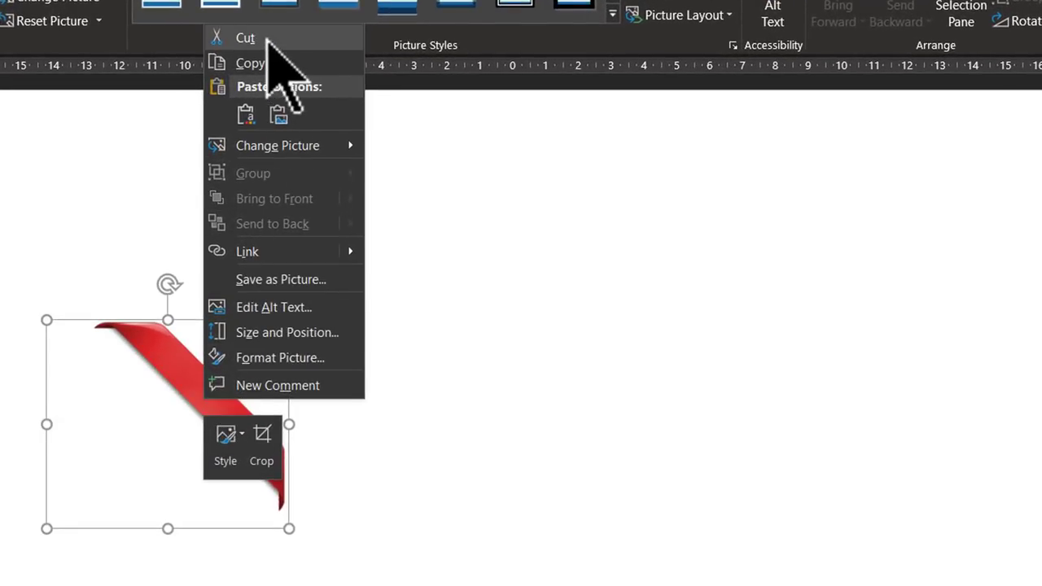
{"action": "left_click", "coordinate": [268, 39]}
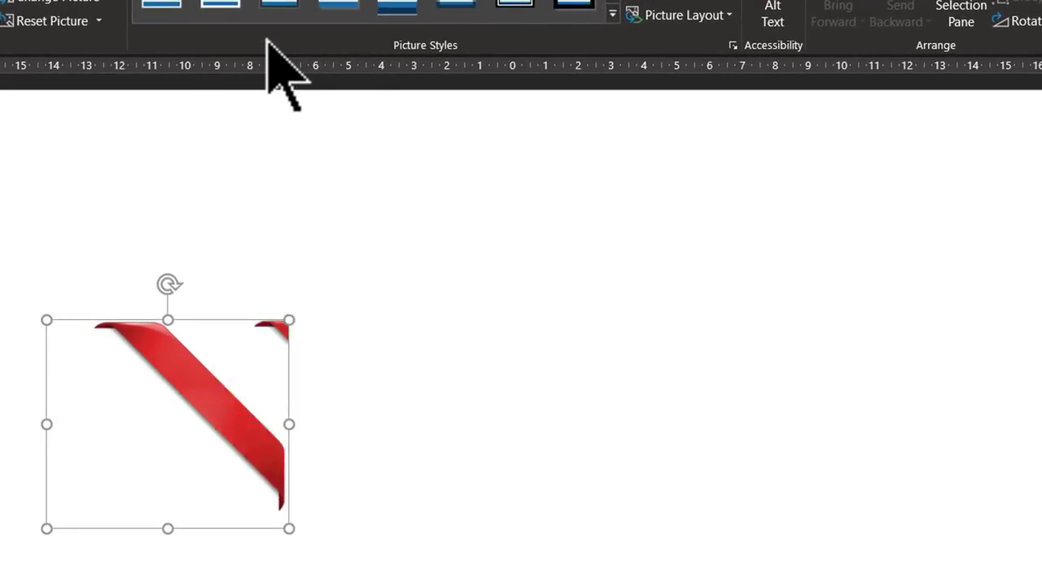
{"action": "right_click", "coordinate": [396, 297]}
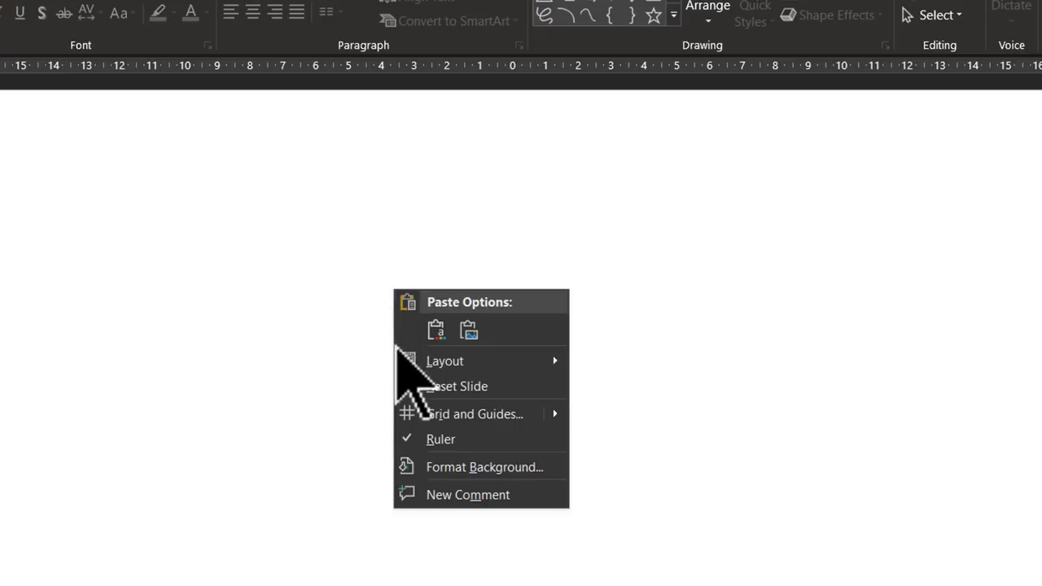
{"action": "left_click", "coordinate": [470, 330]}
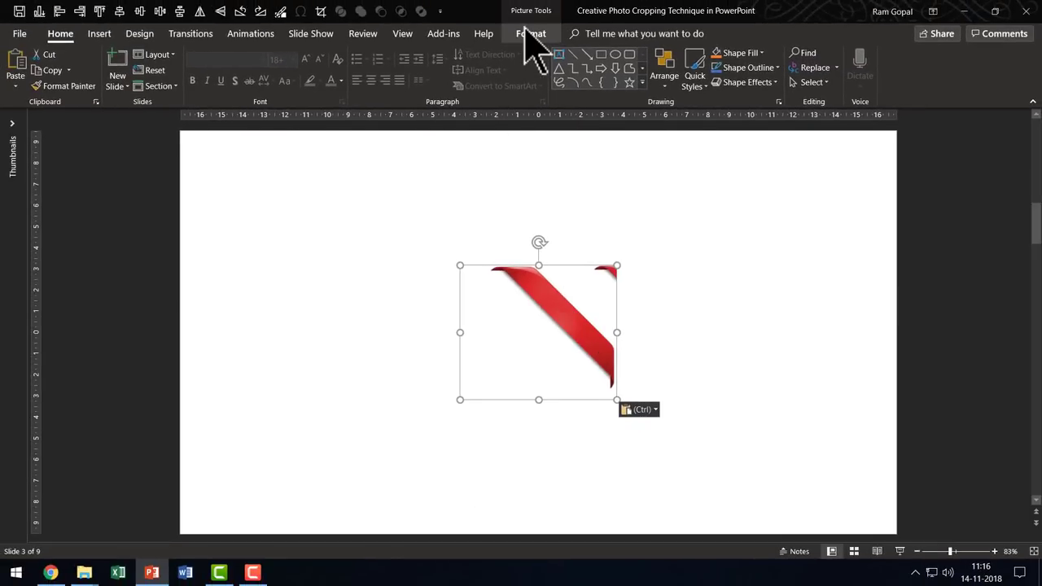
{"action": "left_click", "coordinate": [528, 36]}
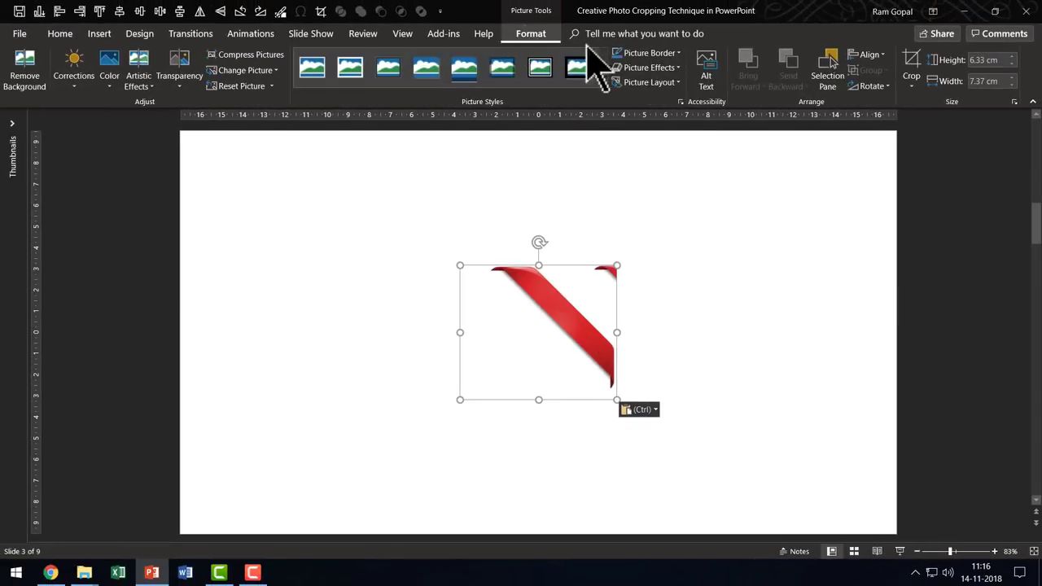
{"action": "left_click", "coordinate": [913, 75]}
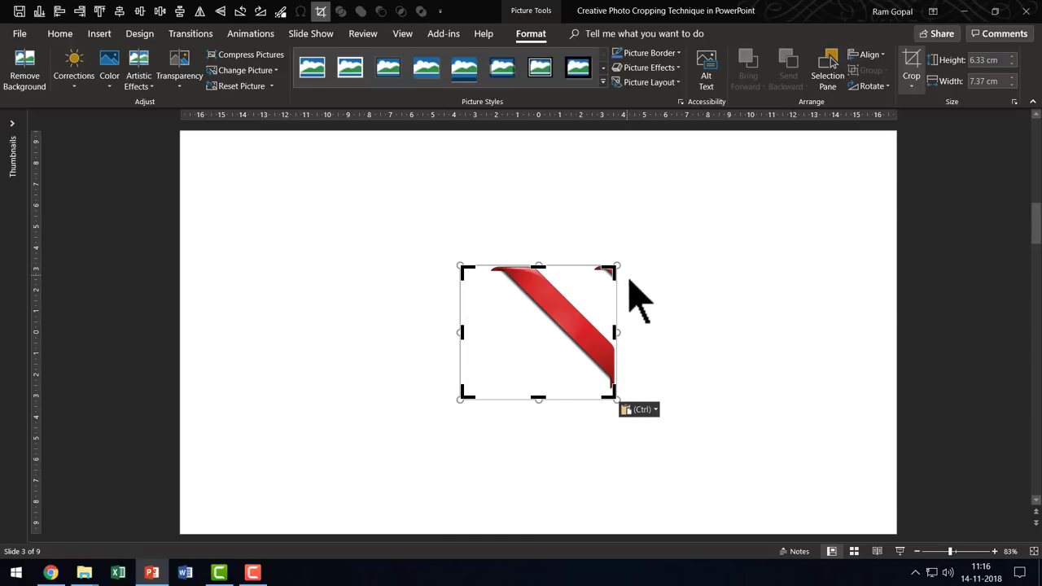
{"action": "left_click", "coordinate": [688, 318]}
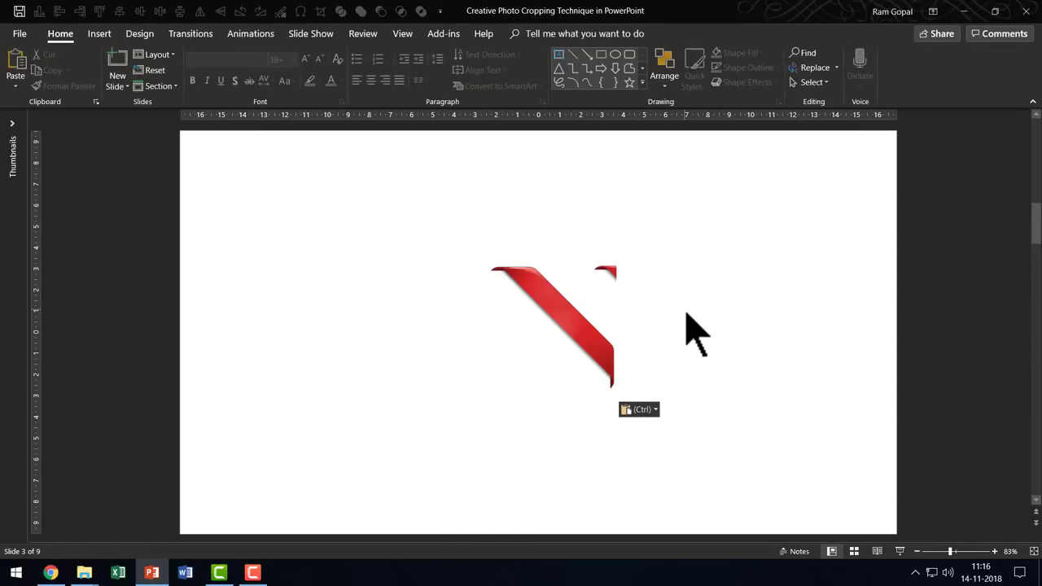
{"action": "key", "text": "Escape"}
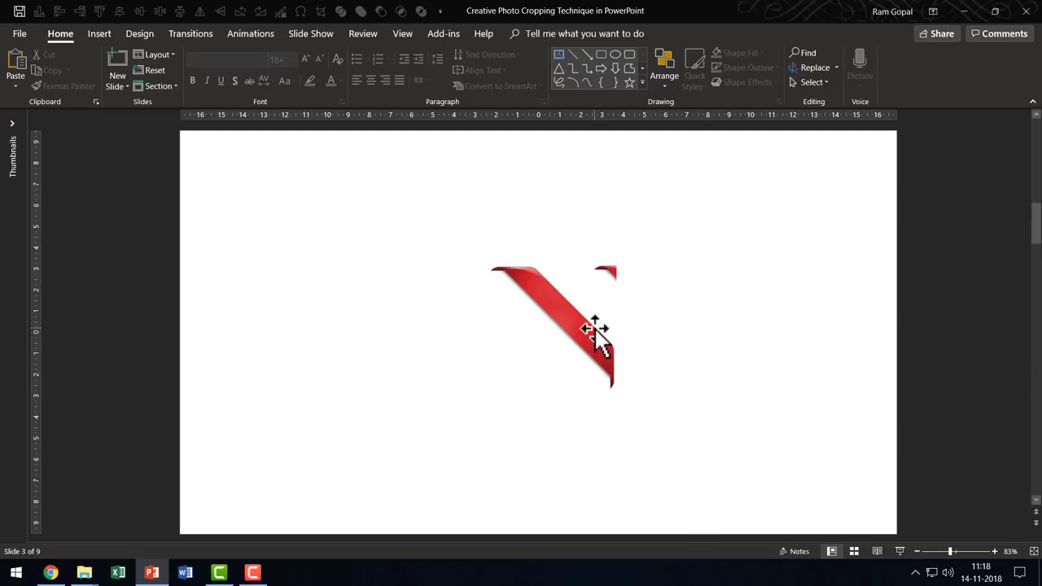
Step: Place two copies of the cropped ribbon side by side on slide 3 and rotate both until the long ribbons lie horizontal
{"action": "left_click_drag", "start_coordinate": [579, 310], "coordinate": [611, 320]}
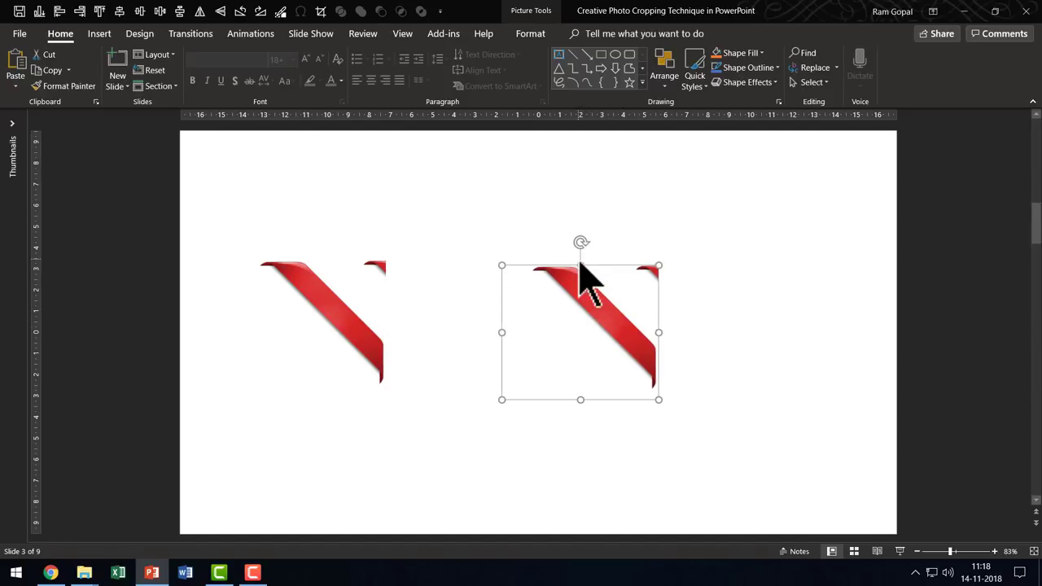
{"action": "left_click_drag", "start_coordinate": [580, 241], "coordinate": [521, 275]}
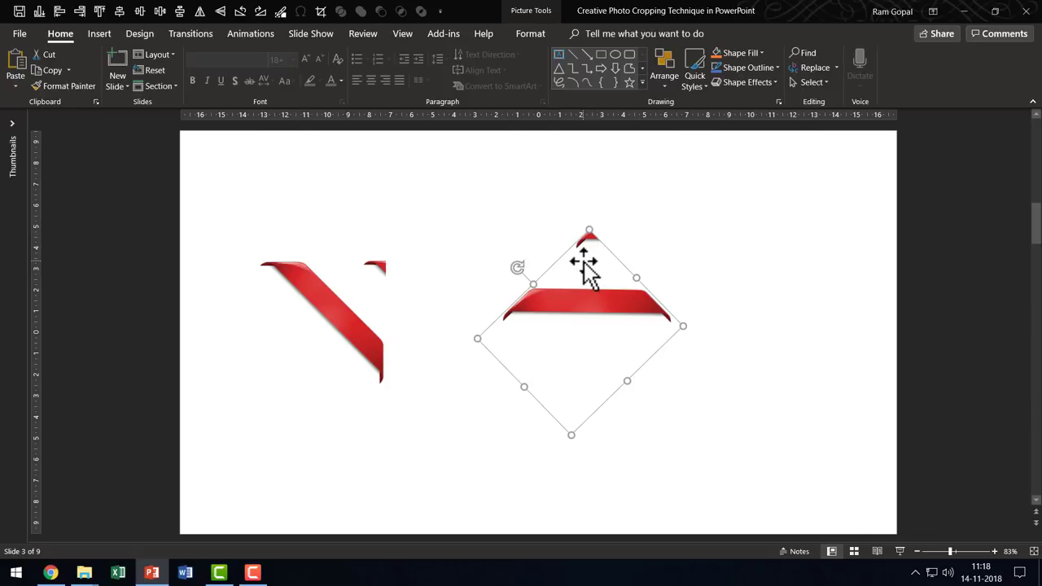
{"action": "left_click", "coordinate": [332, 335]}
{"action": "left_click_drag", "start_coordinate": [309, 227], "coordinate": [252, 263]}
Step: Cut the right-hand rotated ribbon, paste it back as a picture, and move it farther from the other ribbon
{"action": "left_click", "coordinate": [649, 356]}
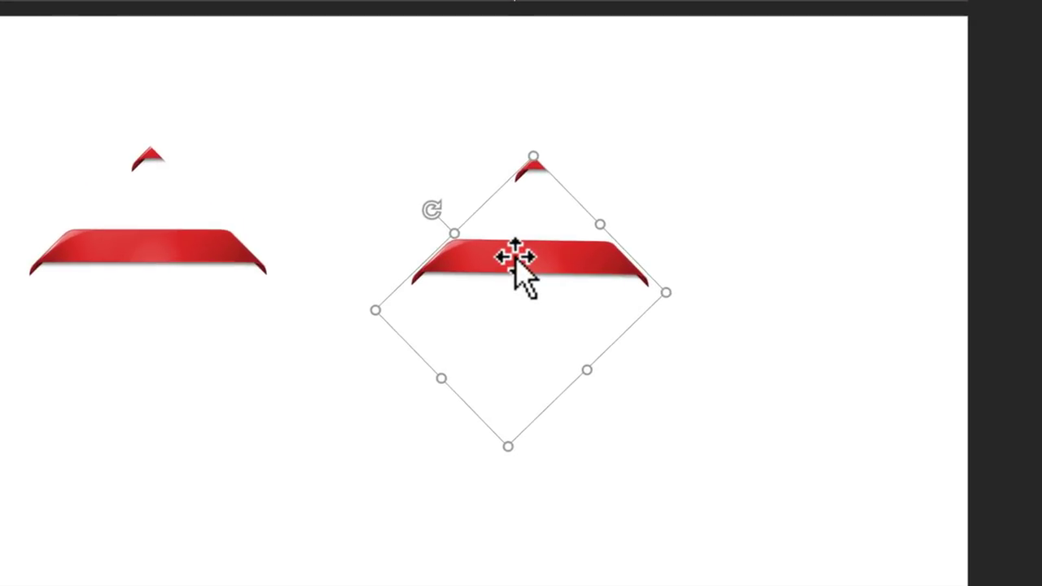
{"action": "right_click", "coordinate": [515, 258]}
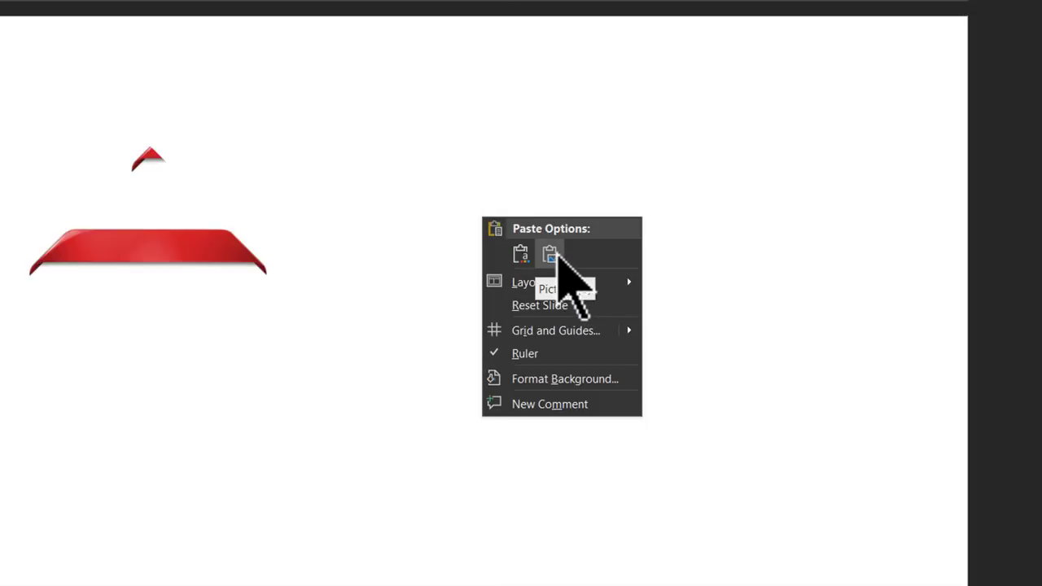
{"action": "left_click", "coordinate": [551, 255]}
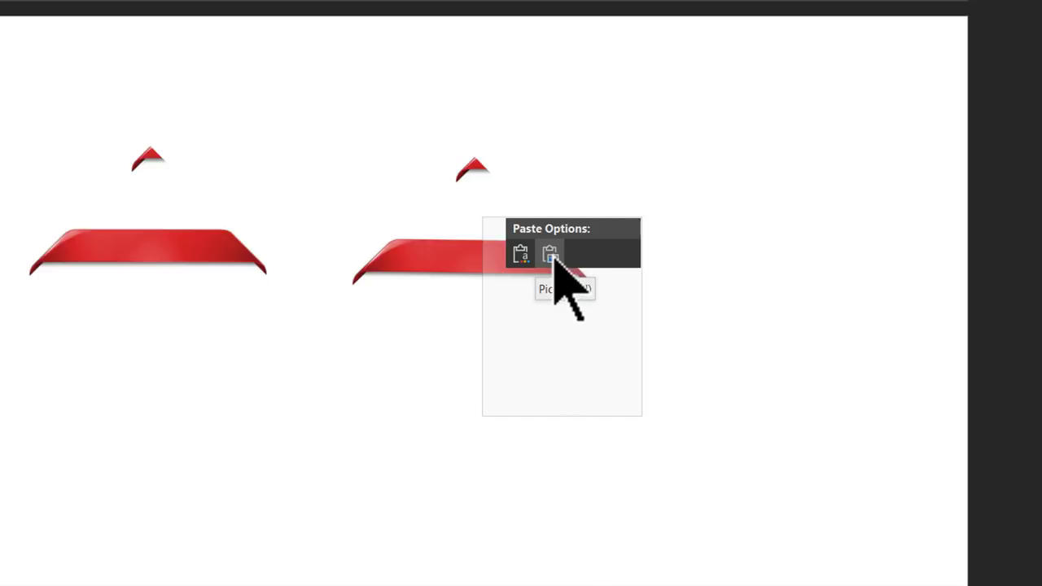
{"action": "left_click", "coordinate": [554, 257]}
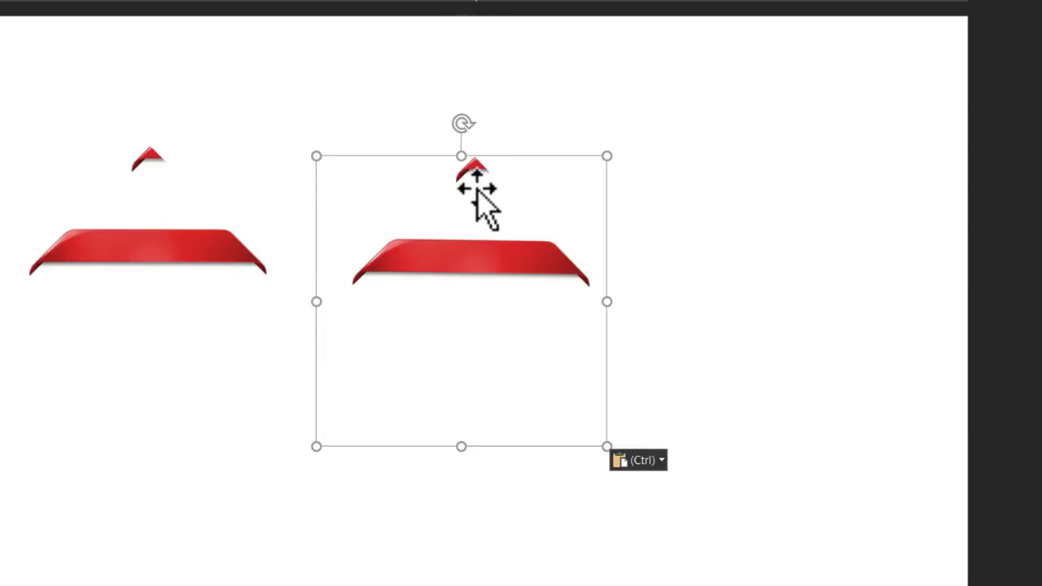
{"action": "left_click_drag", "start_coordinate": [486, 187], "coordinate": [611, 187]}
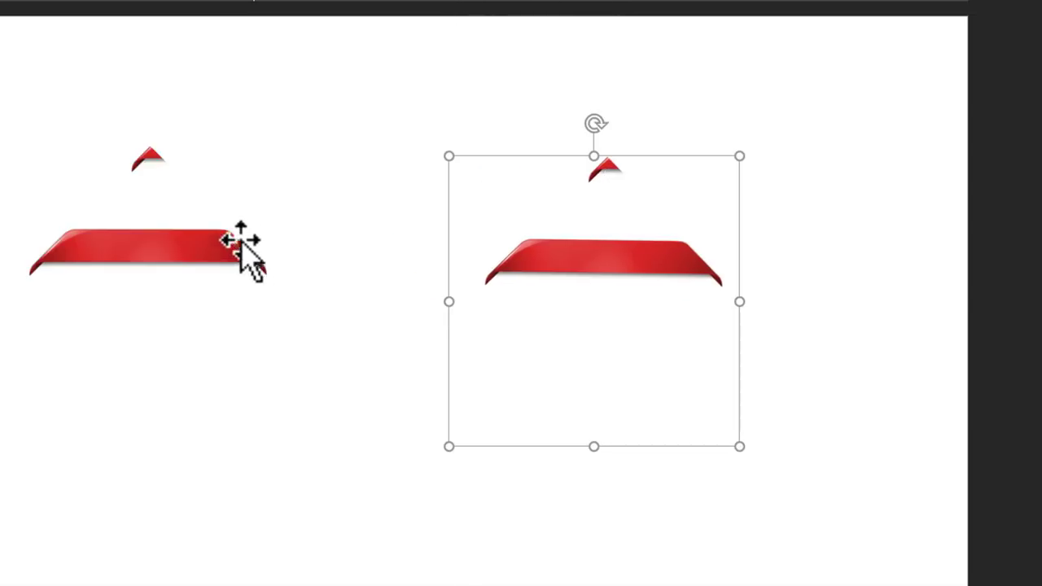
{"action": "left_click", "coordinate": [190, 236]}
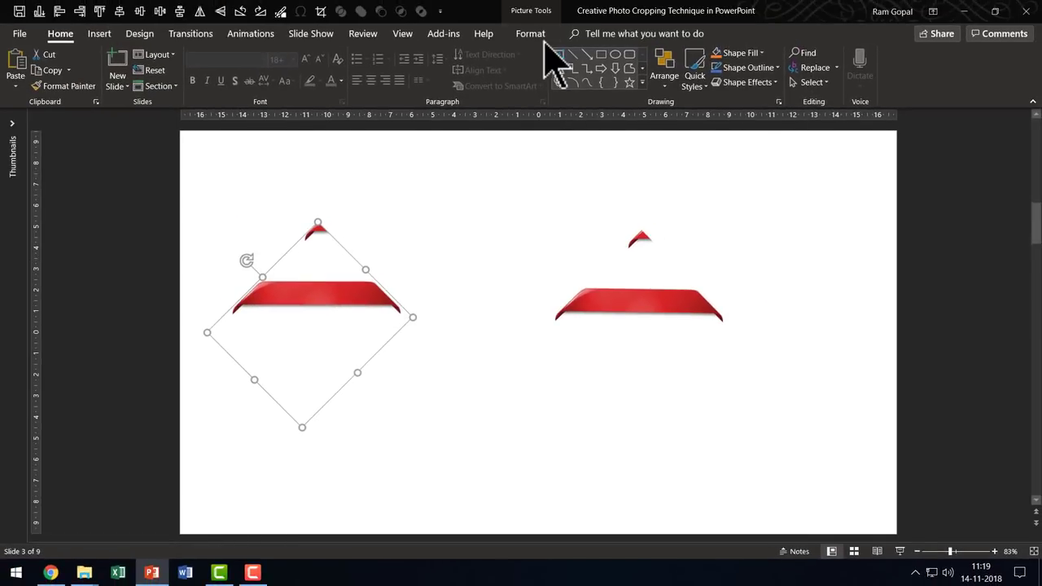
{"action": "left_click", "coordinate": [531, 34]}
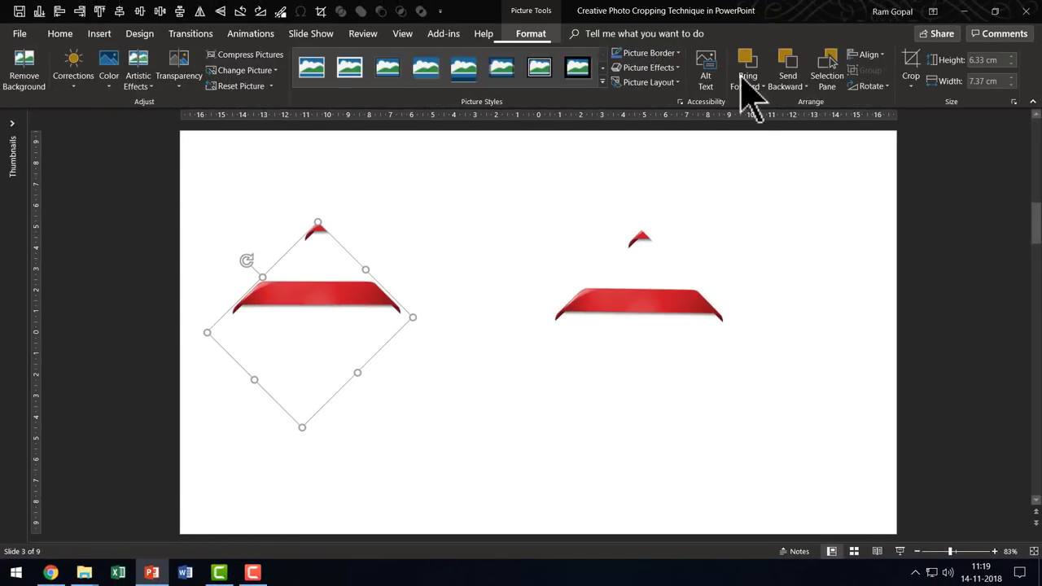
{"action": "left_click", "coordinate": [915, 61]}
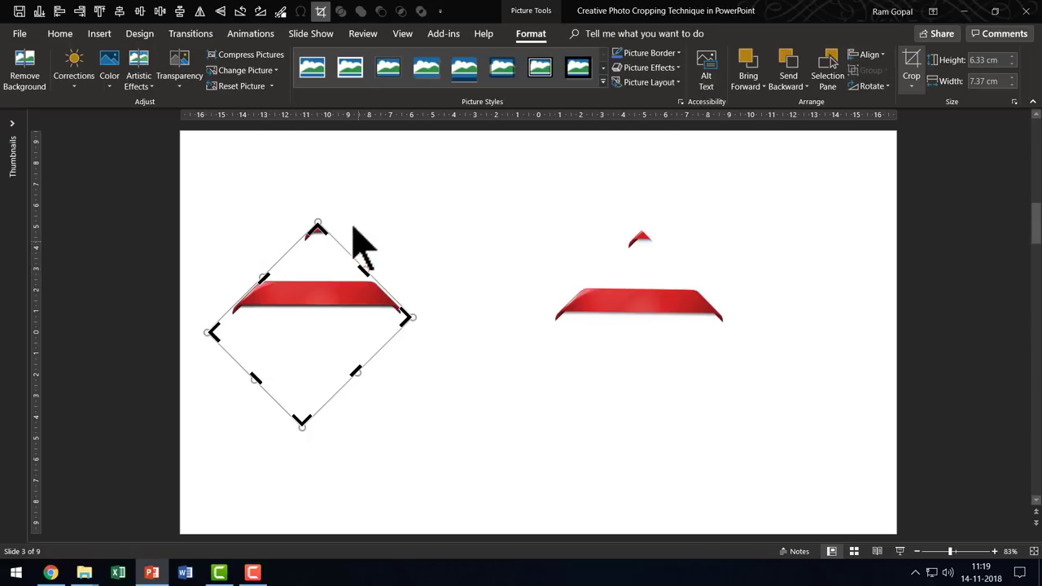
Step: Crop the re-pasted ribbon picture tightly around the horizontal ribbon, removing the stray ribbon tip above it
{"action": "left_click", "coordinate": [649, 309]}
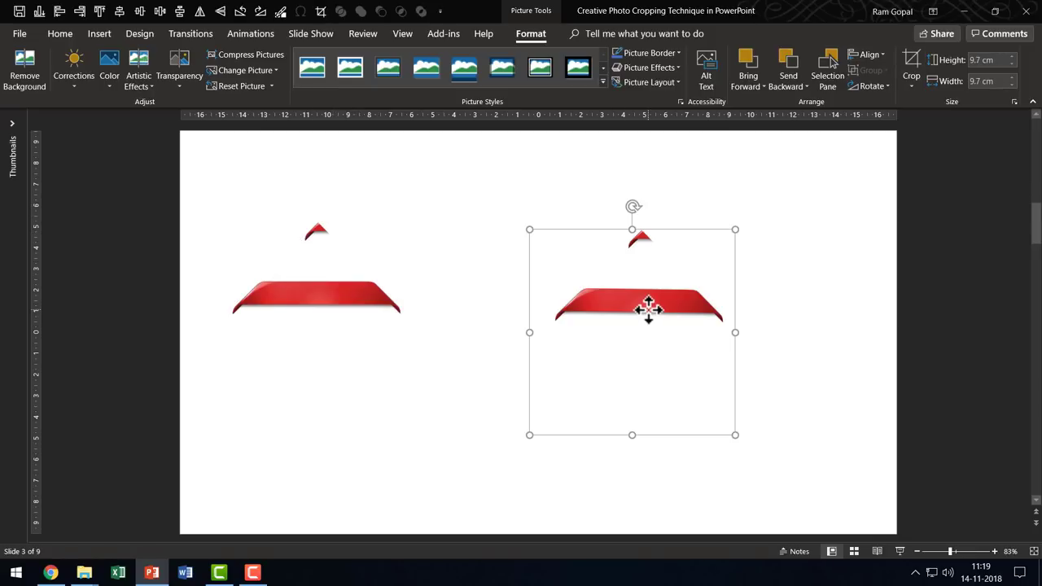
{"action": "left_click", "coordinate": [918, 65]}
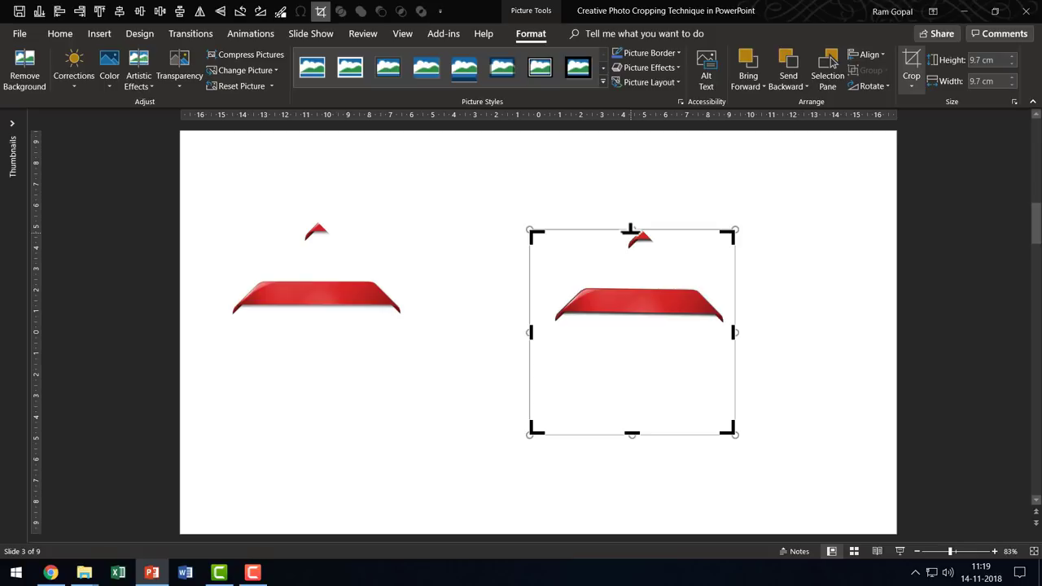
{"action": "left_click_drag", "start_coordinate": [631, 232], "coordinate": [623, 291]}
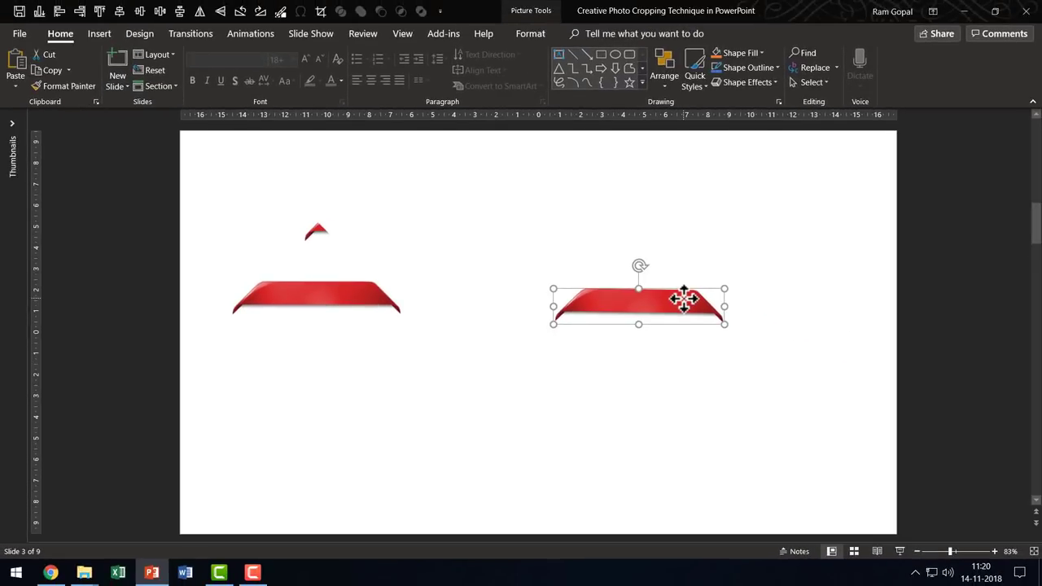
Step: Rotate the hand picture on slide 5 to point toward the upper left and move it to the lower-right corner, with the wrist past the slide edge
{"action": "scroll", "coordinate": [456, 456], "scroll_direction": "down", "scroll_amount": 1}
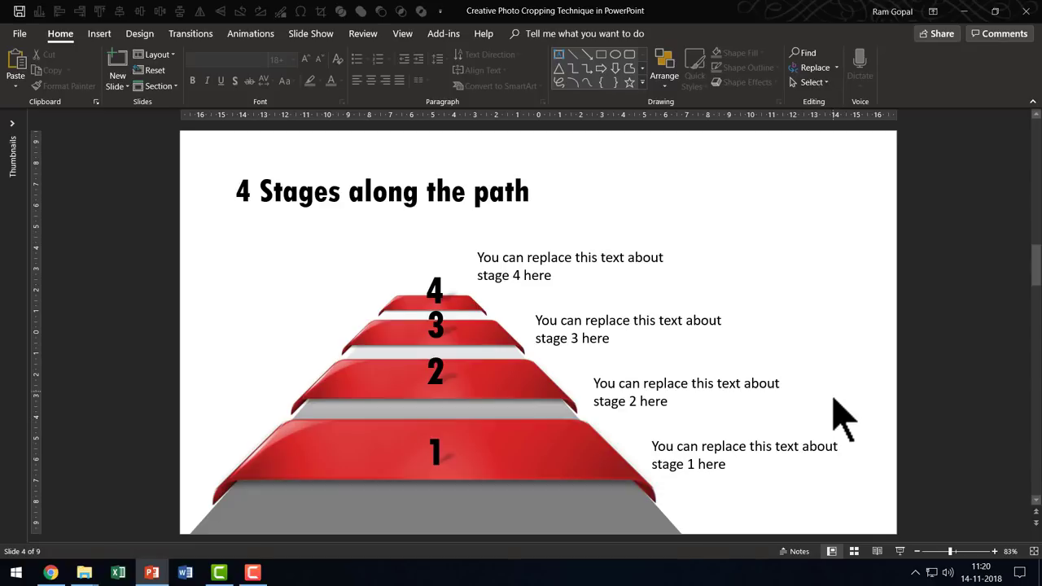
{"action": "scroll", "coordinate": [832, 399], "scroll_direction": "down", "scroll_amount": 1}
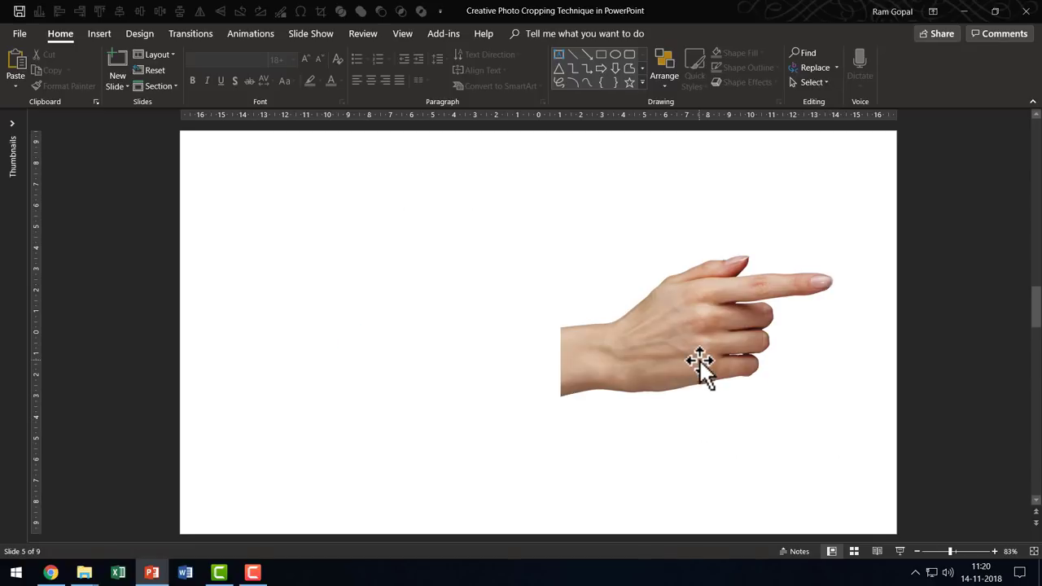
{"action": "left_click", "coordinate": [700, 334]}
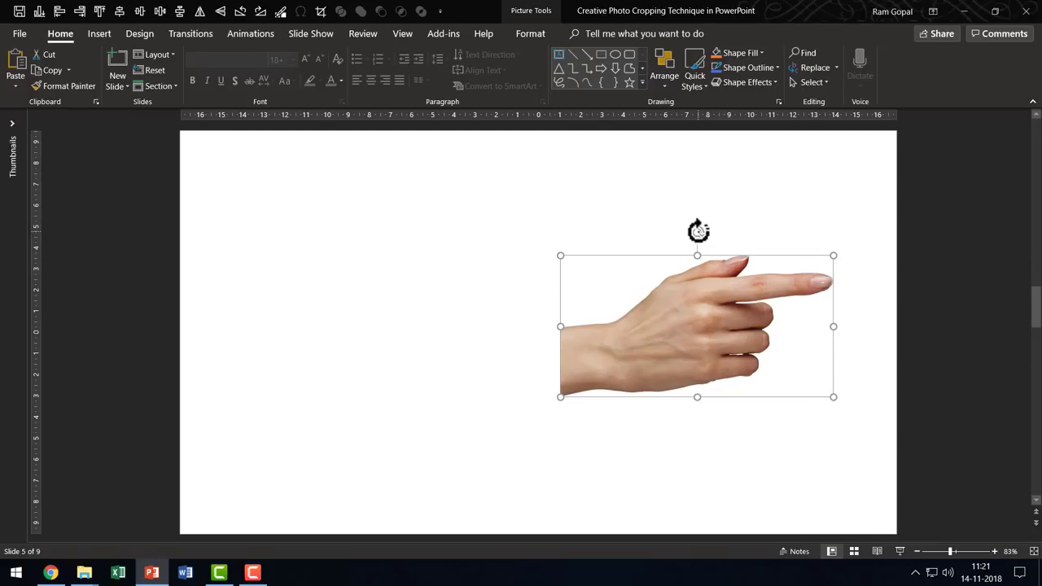
{"action": "left_click_drag", "start_coordinate": [699, 231], "coordinate": [612, 393]}
{"action": "left_click_drag", "start_coordinate": [712, 347], "coordinate": [811, 450]}
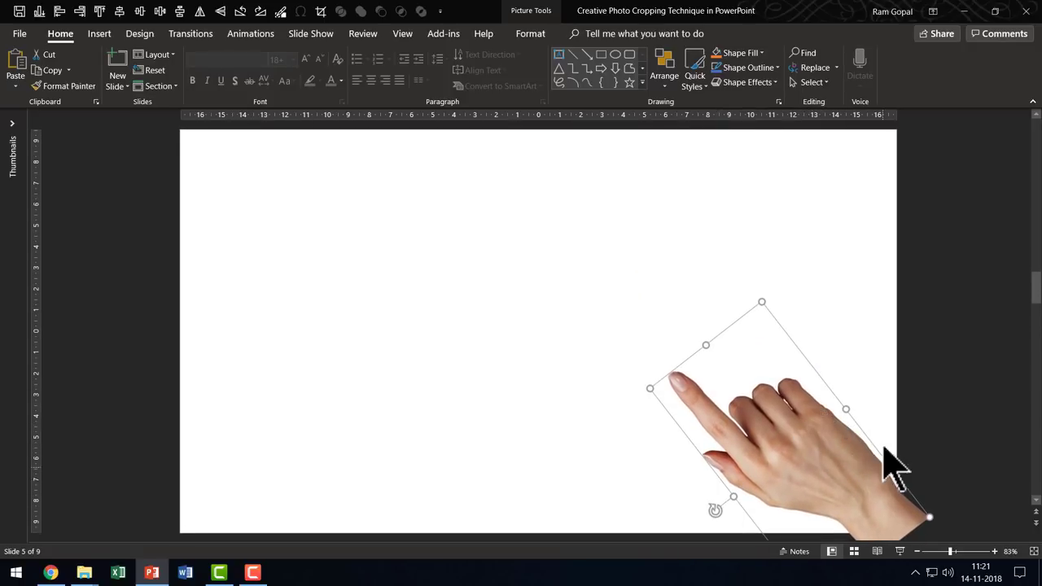
{"action": "scroll", "coordinate": [912, 440], "scroll_direction": "down", "scroll_amount": 1}
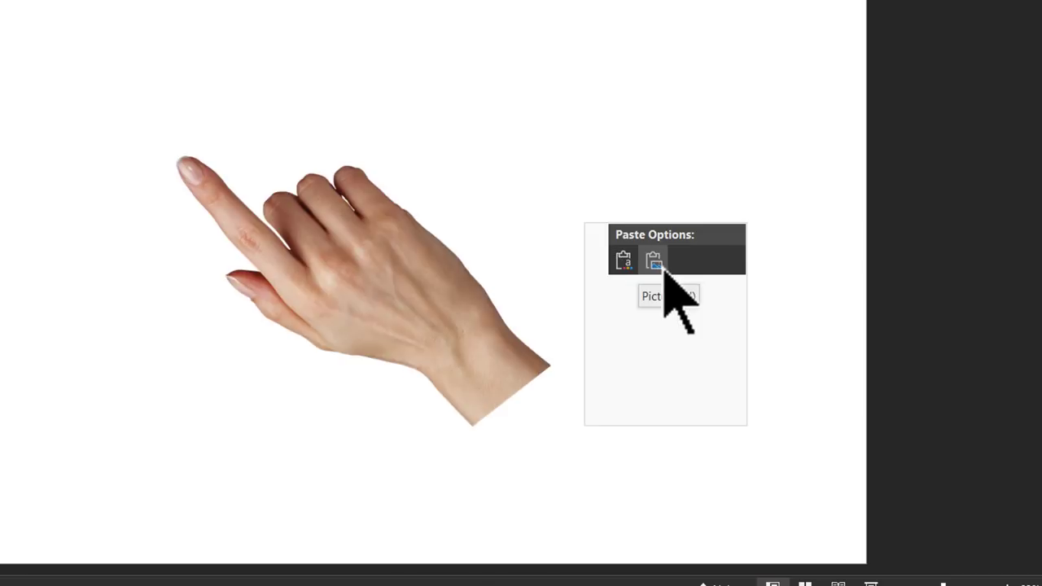
Step: Paste the rotated hand back as a picture and crop its right and bottom edges through the wrist, to about 11.81 by 11.07 cm
{"action": "left_click", "coordinate": [658, 263]}
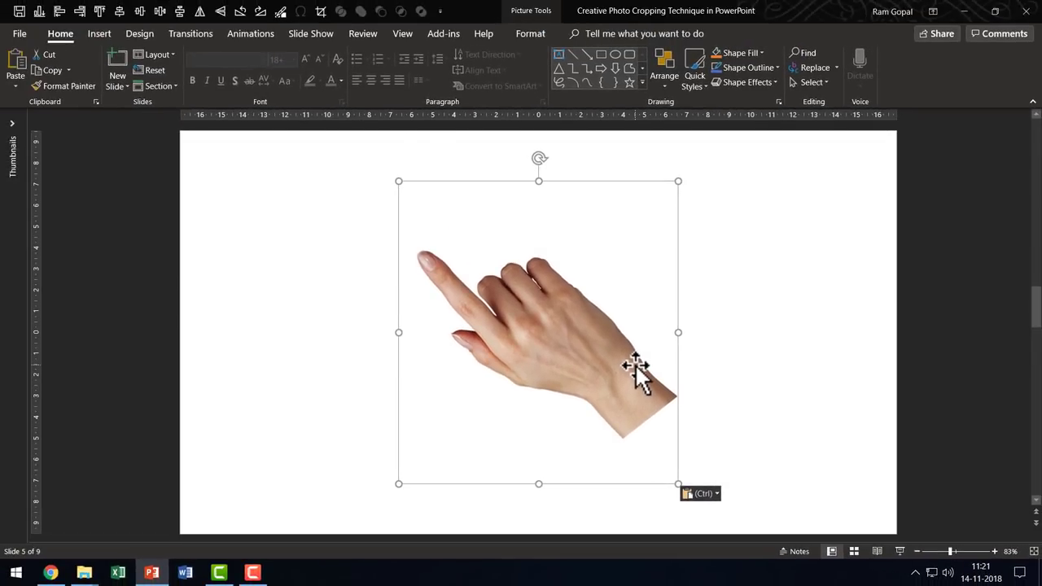
{"action": "left_click", "coordinate": [532, 34]}
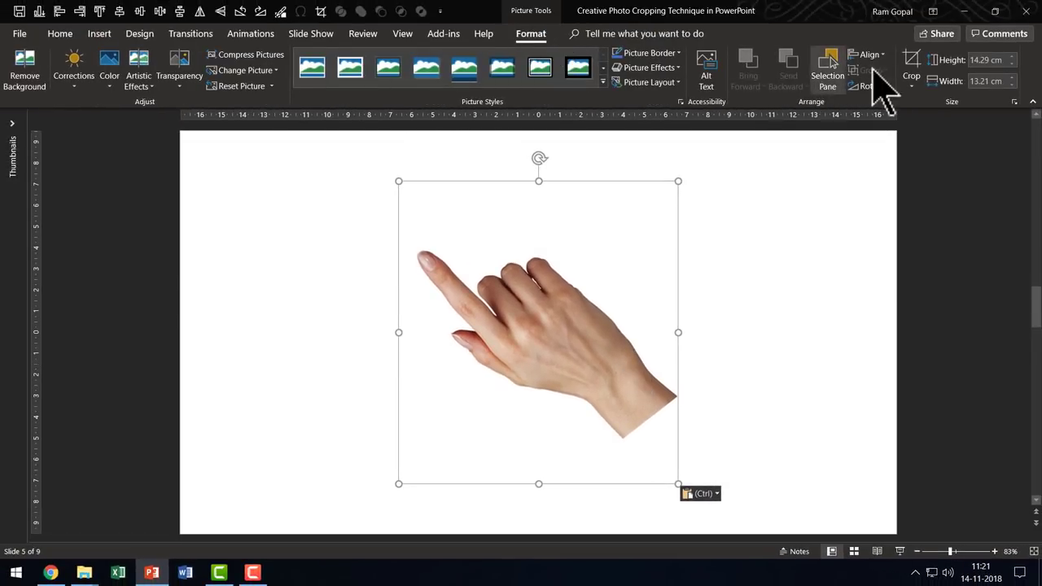
{"action": "left_click", "coordinate": [912, 67]}
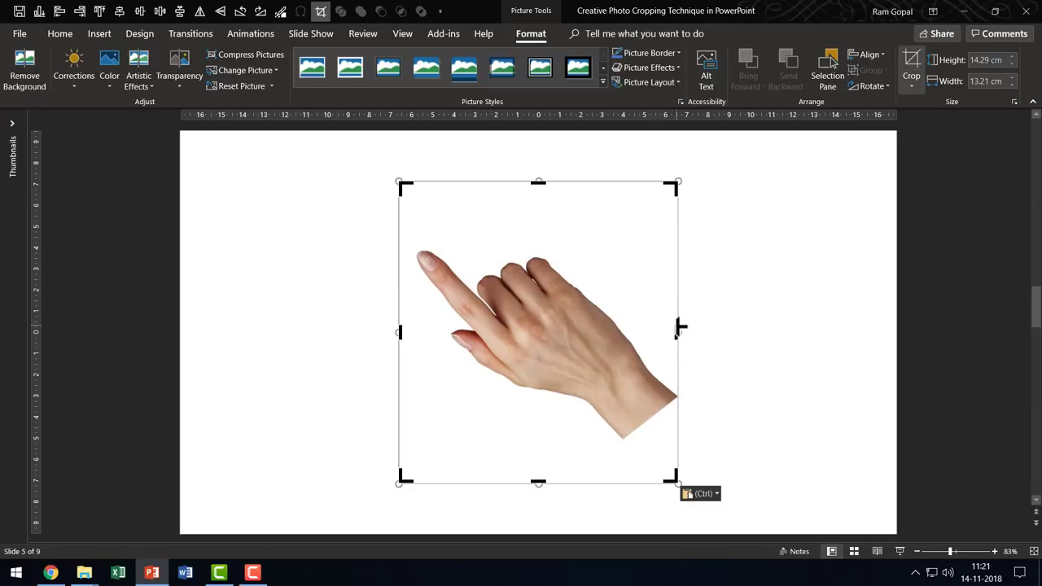
{"action": "left_click_drag", "start_coordinate": [680, 328], "coordinate": [649, 331]}
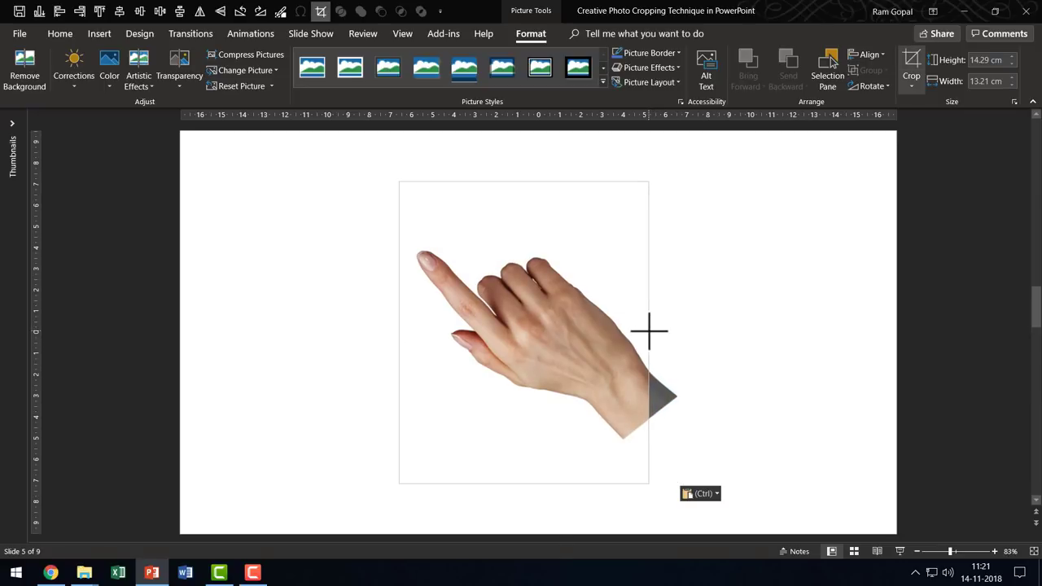
{"action": "left_click_drag", "start_coordinate": [537, 483], "coordinate": [537, 415]}
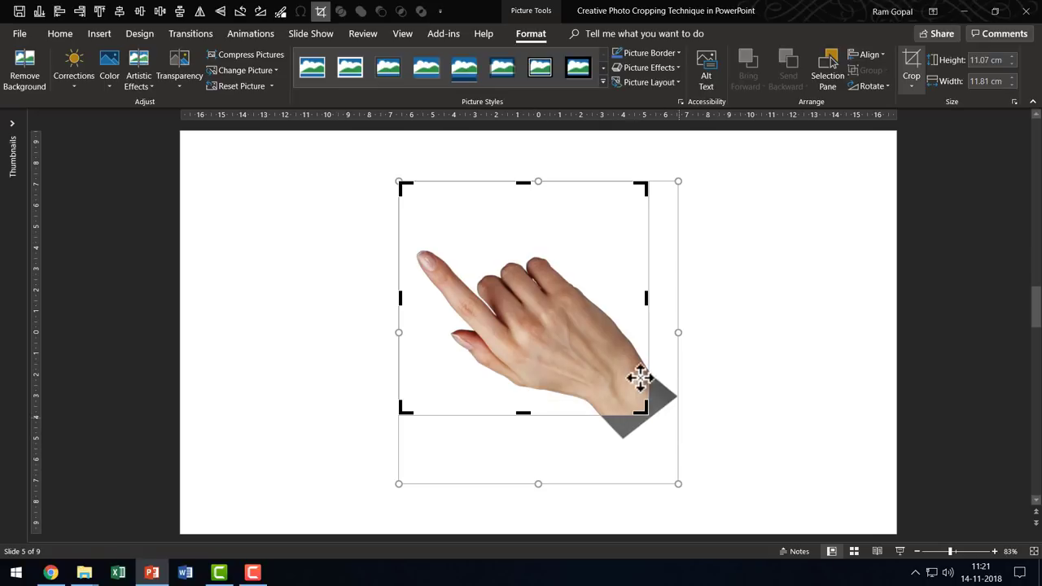
{"action": "left_click", "coordinate": [749, 396]}
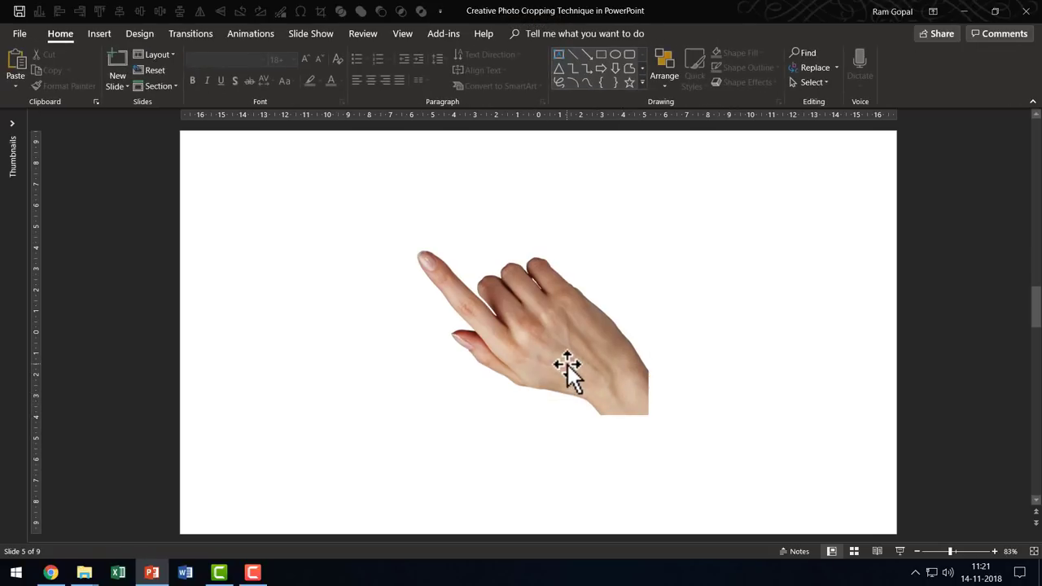
Step: Move the cropped hand into the slide's lower-right corner so its straight cut edges sit flush with the slide edges
{"action": "left_click_drag", "start_coordinate": [565, 365], "coordinate": [814, 483]}
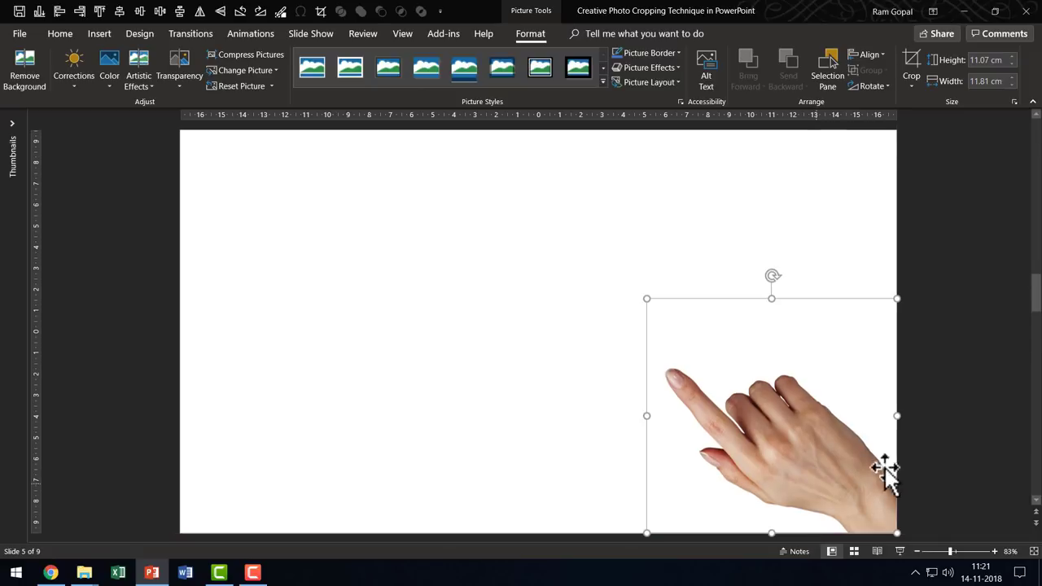
{"action": "left_click", "coordinate": [909, 444]}
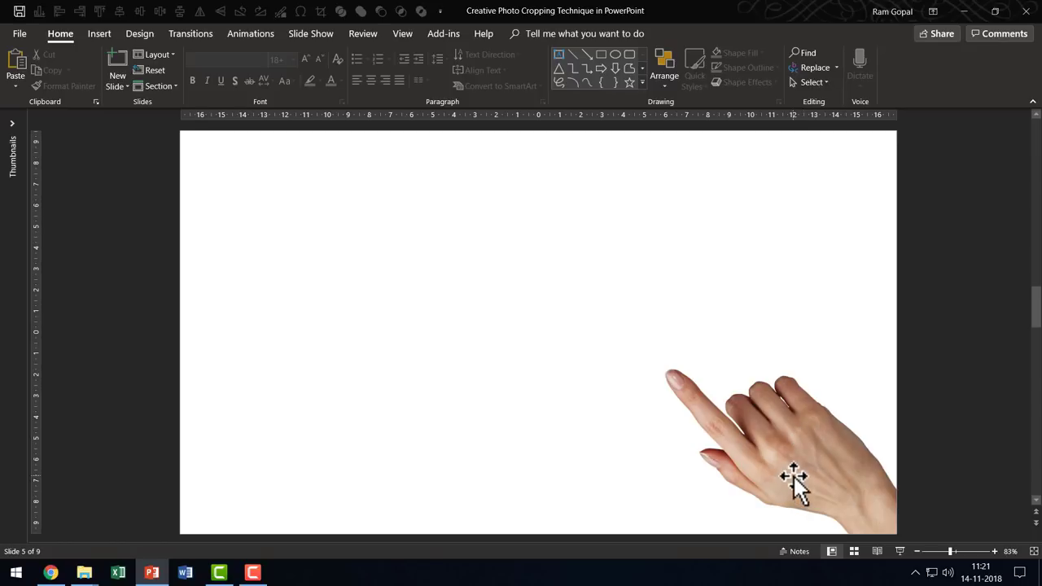
Step: Switch to the browser and look through the PowerPoint Mastery Program page and the free membership registration page's course list and form
{"action": "scroll", "coordinate": [795, 476], "scroll_direction": "down", "scroll_amount": 1}
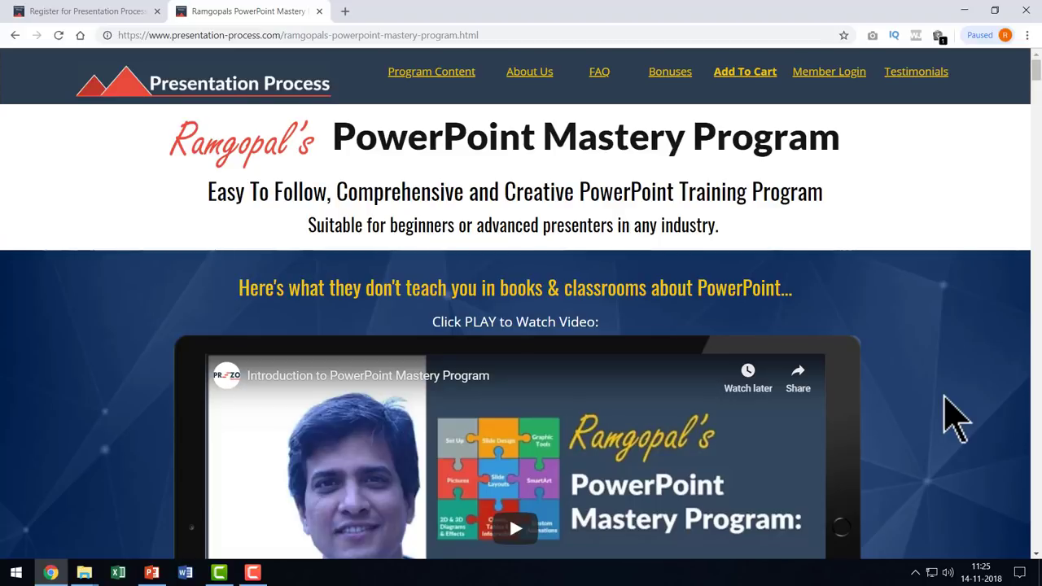
{"action": "scroll", "coordinate": [957, 419], "scroll_direction": "down", "scroll_amount": 3}
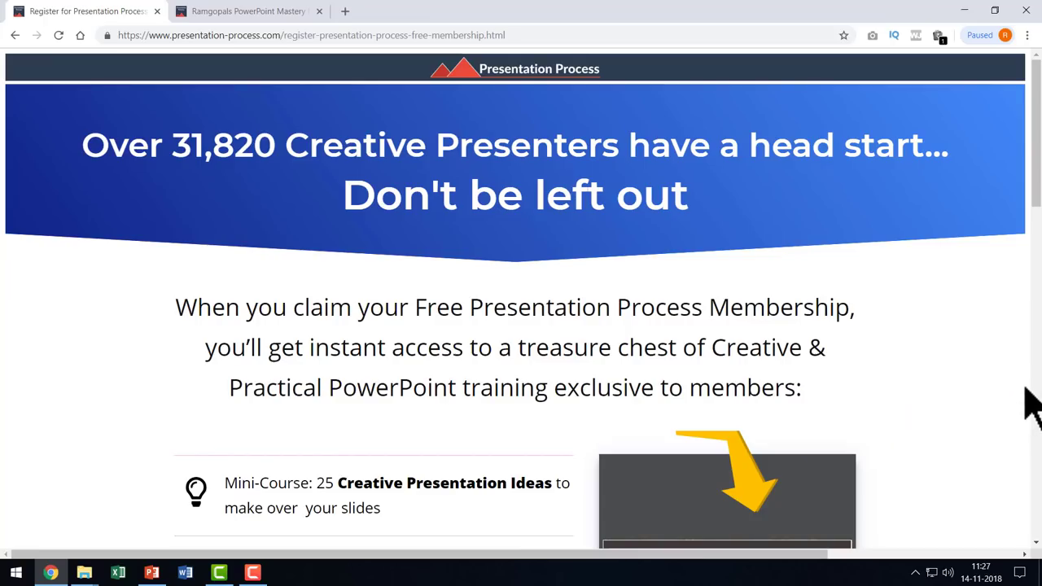
{"action": "scroll", "coordinate": [1030, 403], "scroll_direction": "down", "scroll_amount": 2}
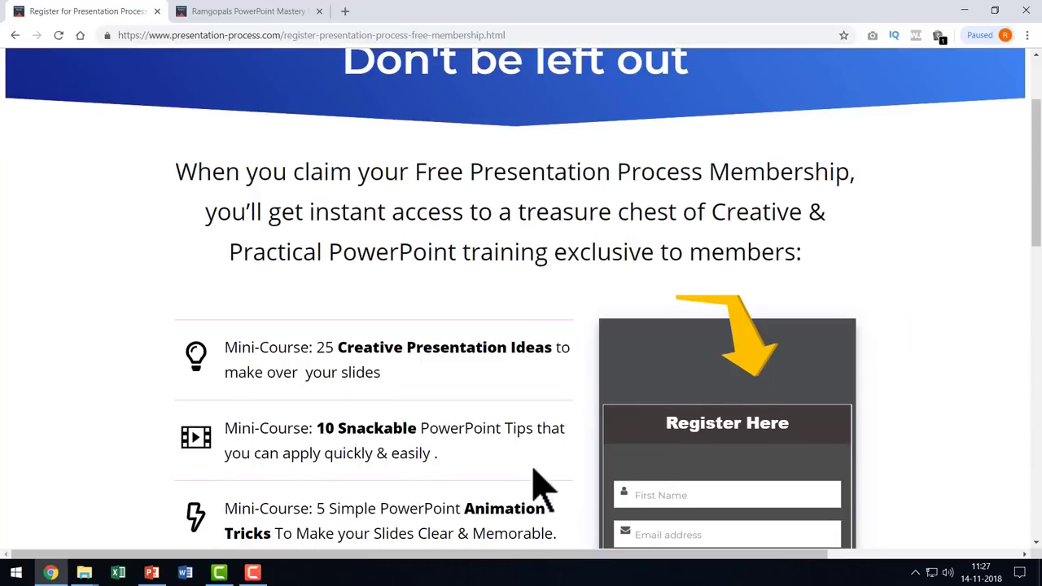
{"action": "scroll", "coordinate": [533, 432], "scroll_direction": "down", "scroll_amount": 2}
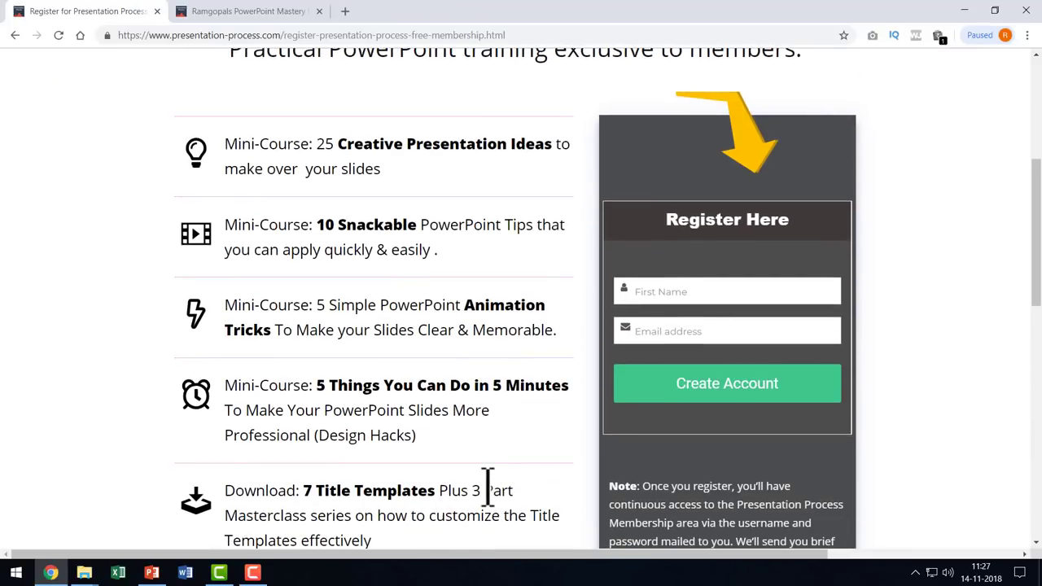
{"action": "scroll", "coordinate": [489, 488], "scroll_direction": "up", "scroll_amount": 3}
{"action": "scroll", "coordinate": [517, 487], "scroll_direction": "up", "scroll_amount": 2}
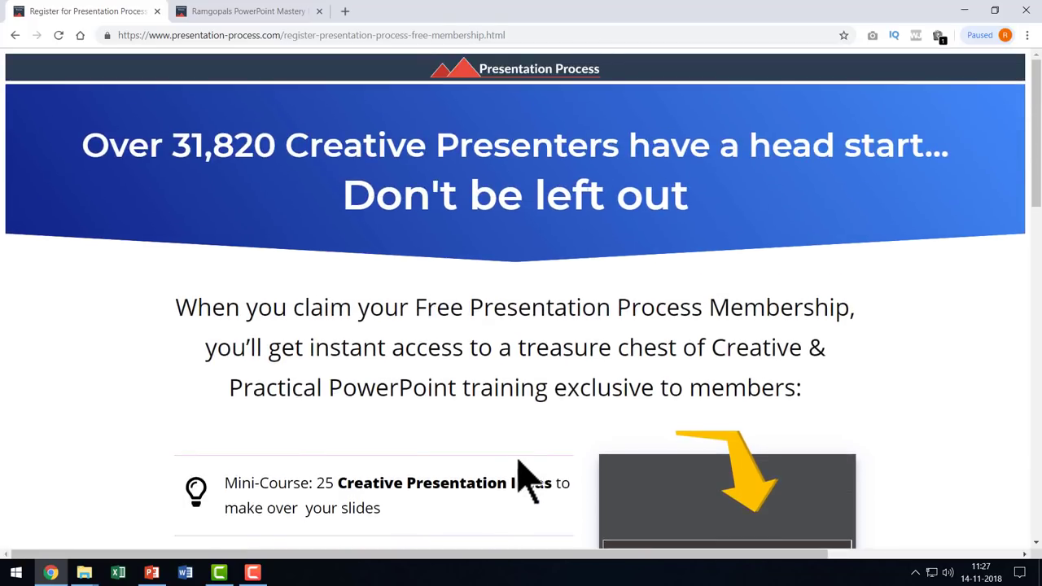